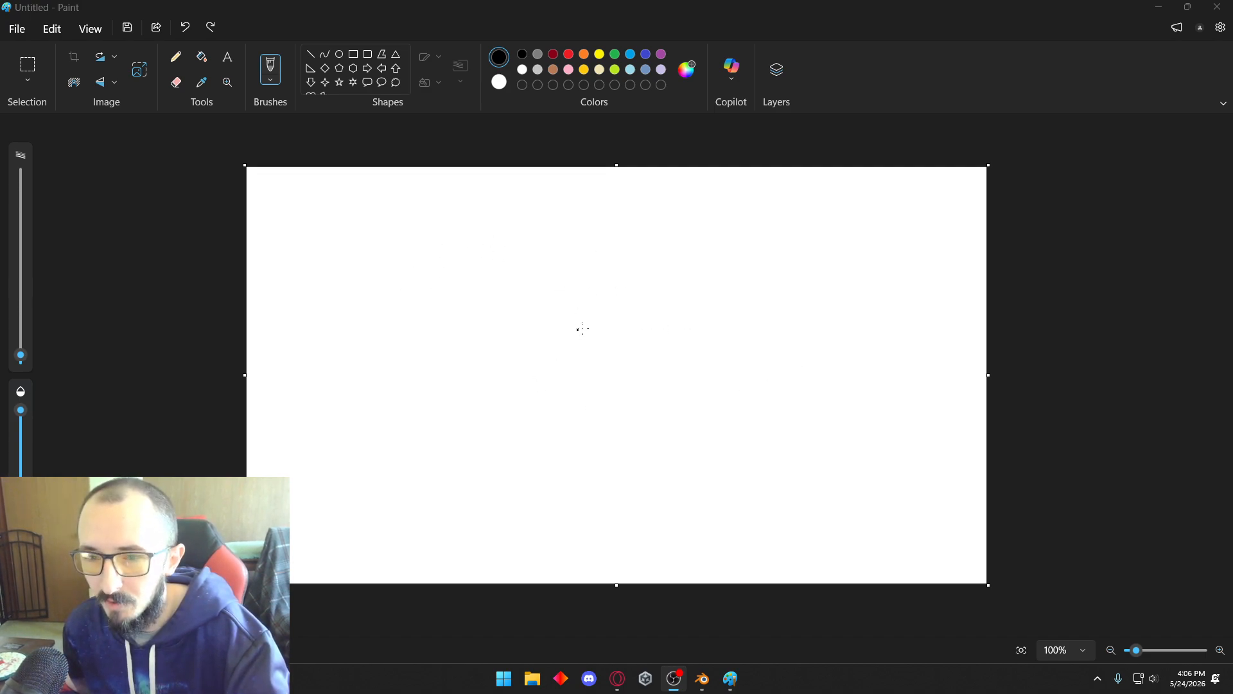
# - Brush a small X, a box with a large open curve around it, and a wavy line below the X
pyautogui.click(472, 324)
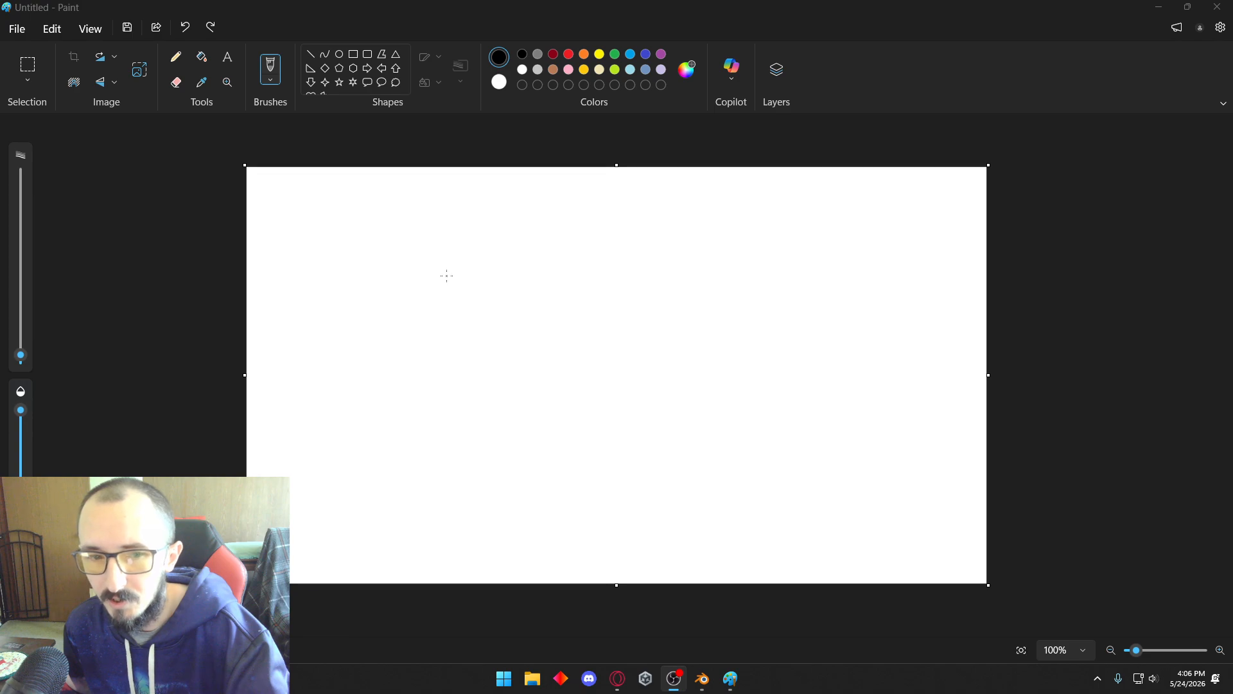
pyautogui.moveTo(443, 274)
pyautogui.mouseDown()
pyautogui.moveTo(464, 300)
pyautogui.moveTo(418, 314)
pyautogui.mouseUp()
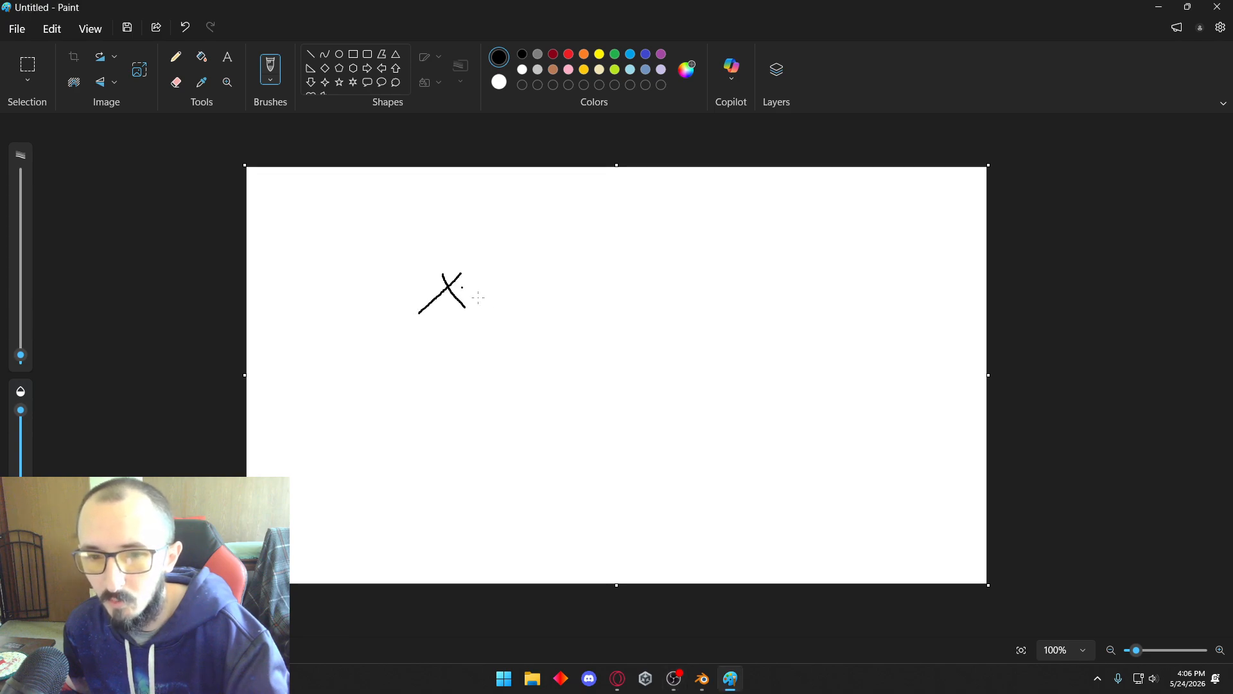
pyautogui.moveTo(688, 247)
pyautogui.mouseDown()
pyautogui.moveTo(731, 323)
pyautogui.moveTo(771, 329)
pyautogui.moveTo(794, 224)
pyautogui.moveTo(683, 226)
pyautogui.mouseUp()
pyautogui.moveTo(749, 176)
pyautogui.mouseDown()
pyautogui.moveTo(654, 185)
pyautogui.moveTo(629, 220)
pyautogui.moveTo(617, 318)
pyautogui.moveTo(684, 392)
pyautogui.moveTo(795, 405)
pyautogui.moveTo(881, 354)
pyautogui.mouseUp()
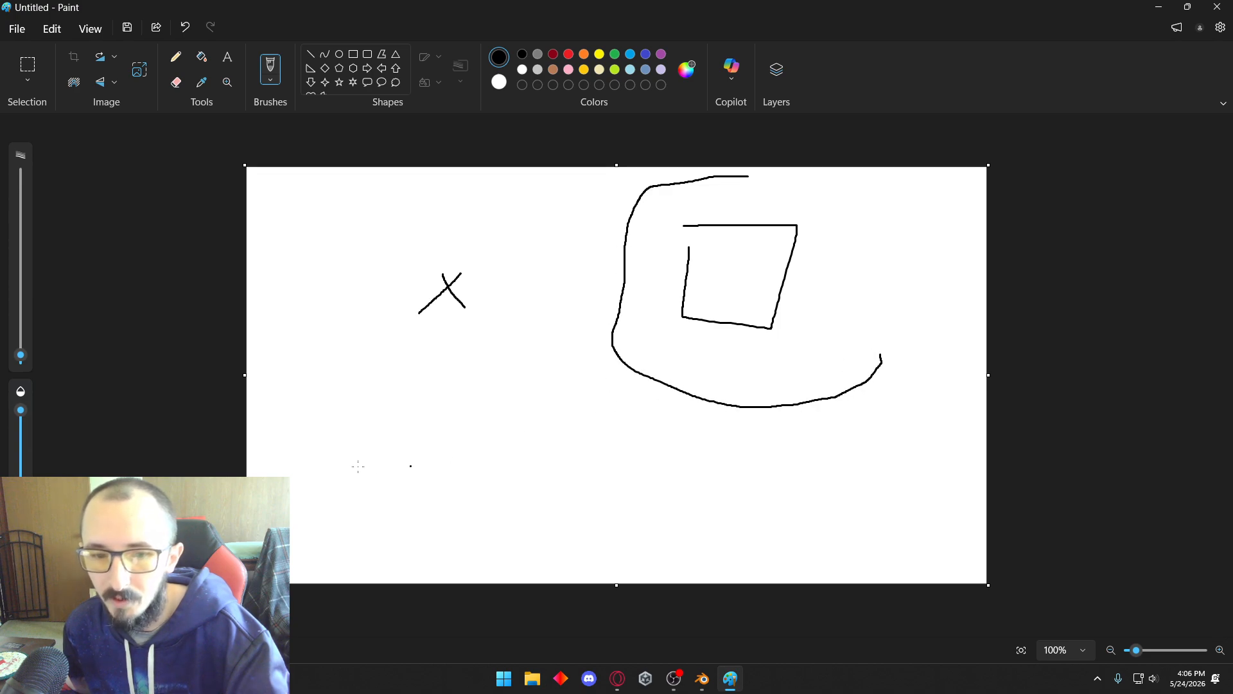
pyautogui.moveTo(302, 512)
pyautogui.mouseDown()
pyautogui.moveTo(331, 437)
pyautogui.moveTo(417, 448)
pyautogui.moveTo(481, 489)
pyautogui.moveTo(575, 517)
pyautogui.mouseUp()
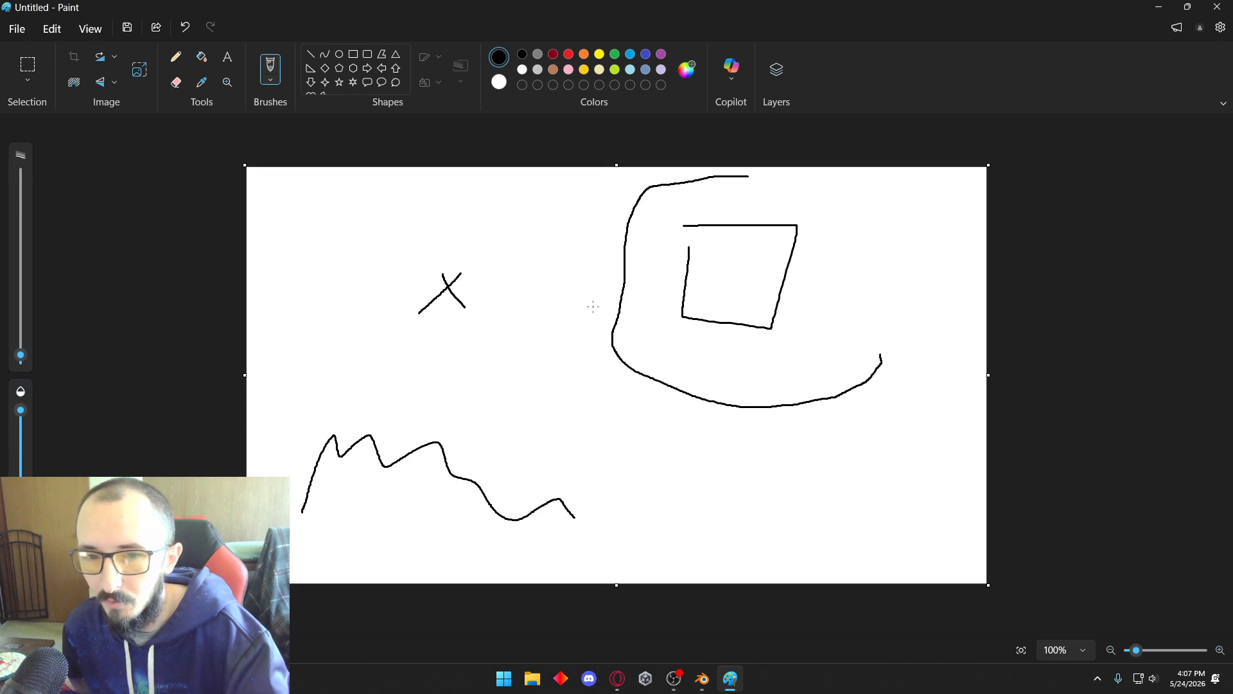
pyautogui.click(656, 251)
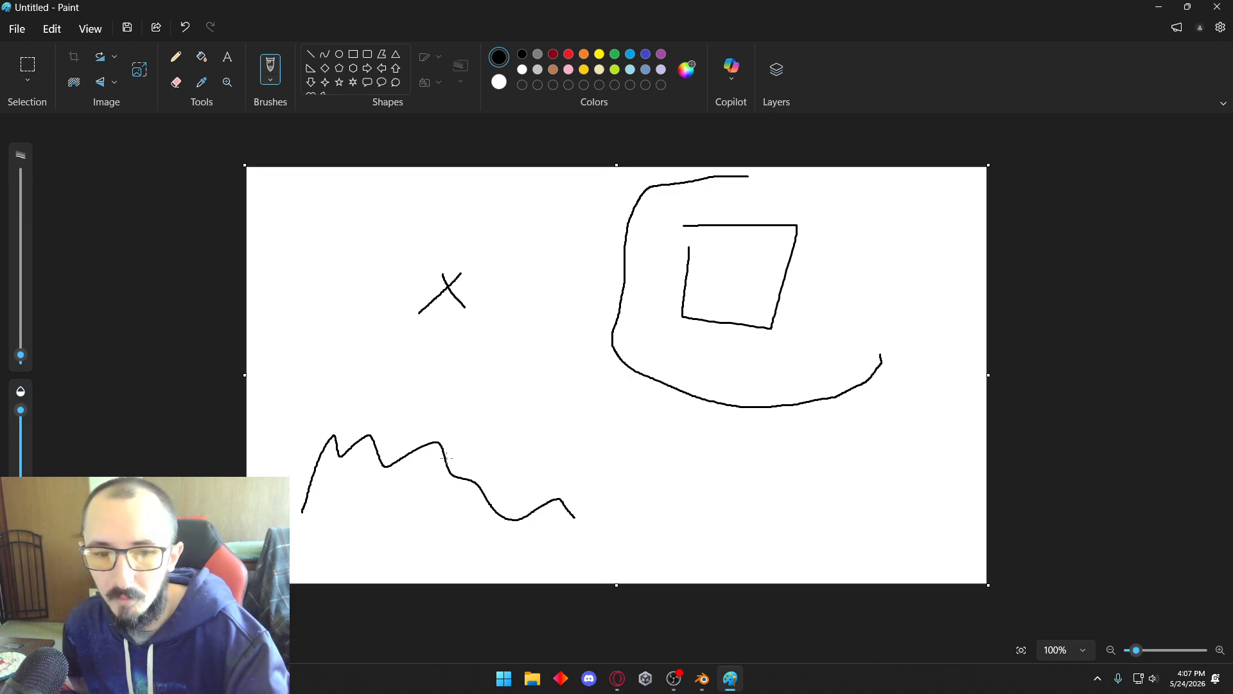
# - Brush a two-sided path from the wavy line up to the large curve, with short gate marks where it meets the curve
pyautogui.moveTo(447, 458); pyautogui.dragTo(591, 335)
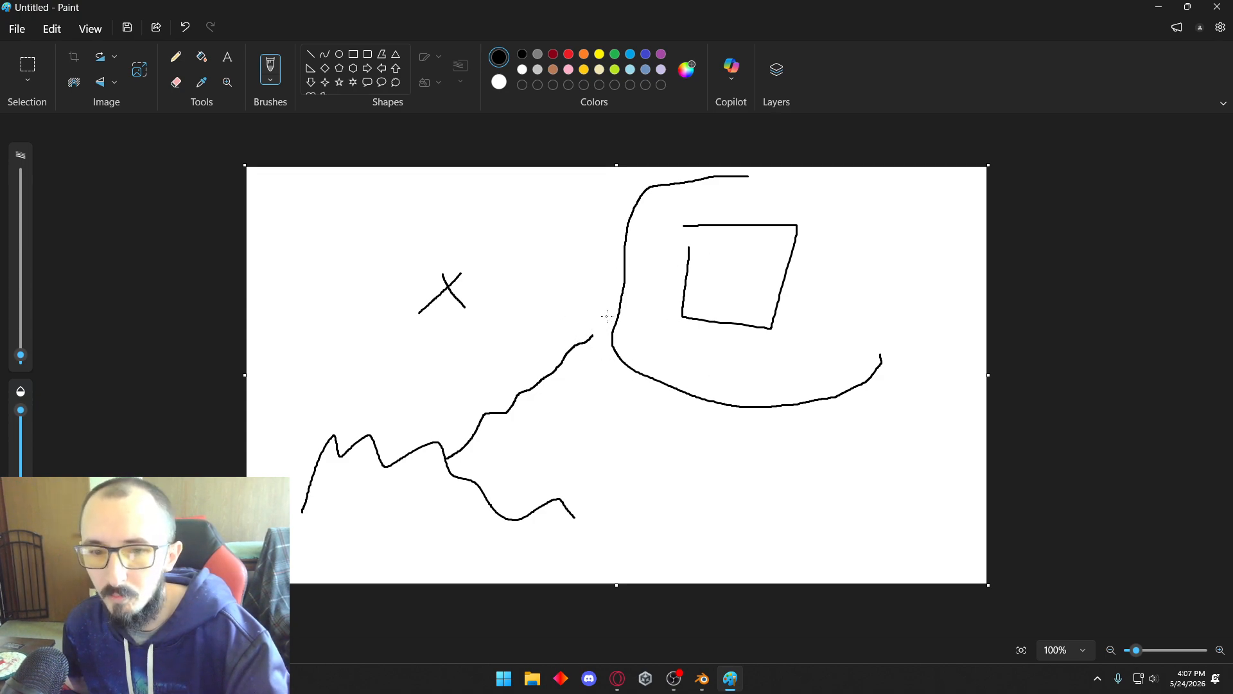
pyautogui.moveTo(611, 316); pyautogui.dragTo(612, 361)
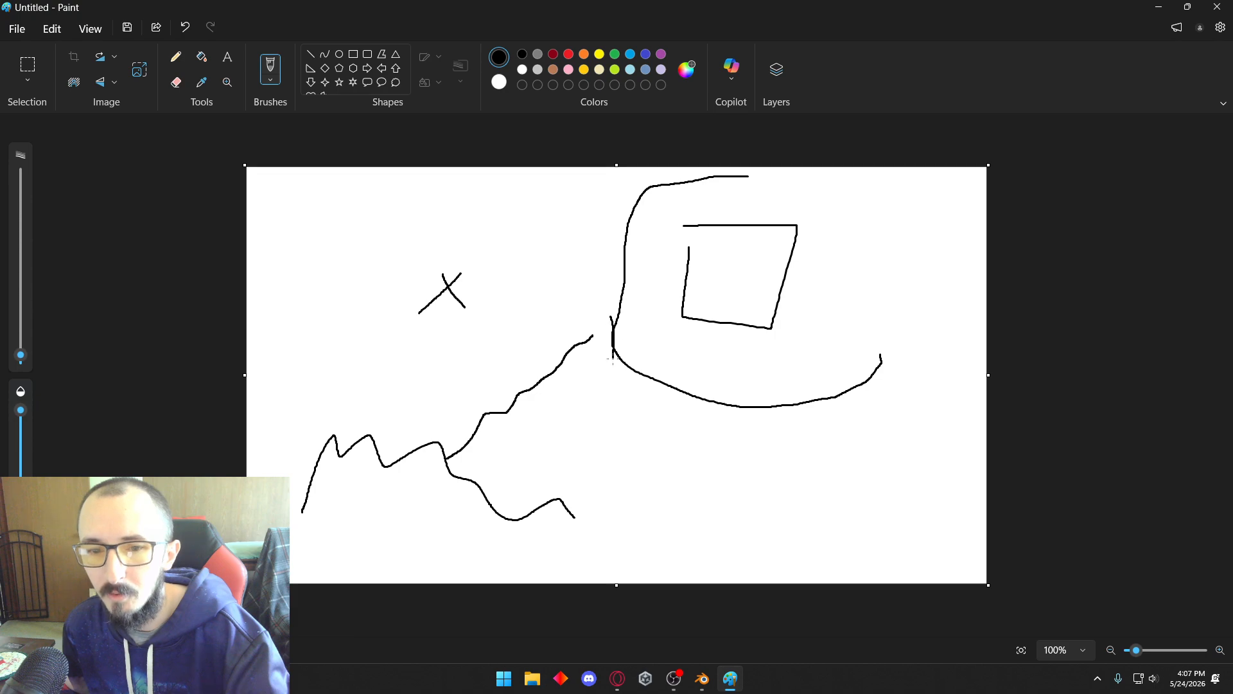
pyautogui.moveTo(625, 318)
pyautogui.mouseDown()
pyautogui.moveTo(627, 350)
pyautogui.moveTo(614, 330)
pyautogui.mouseUp()
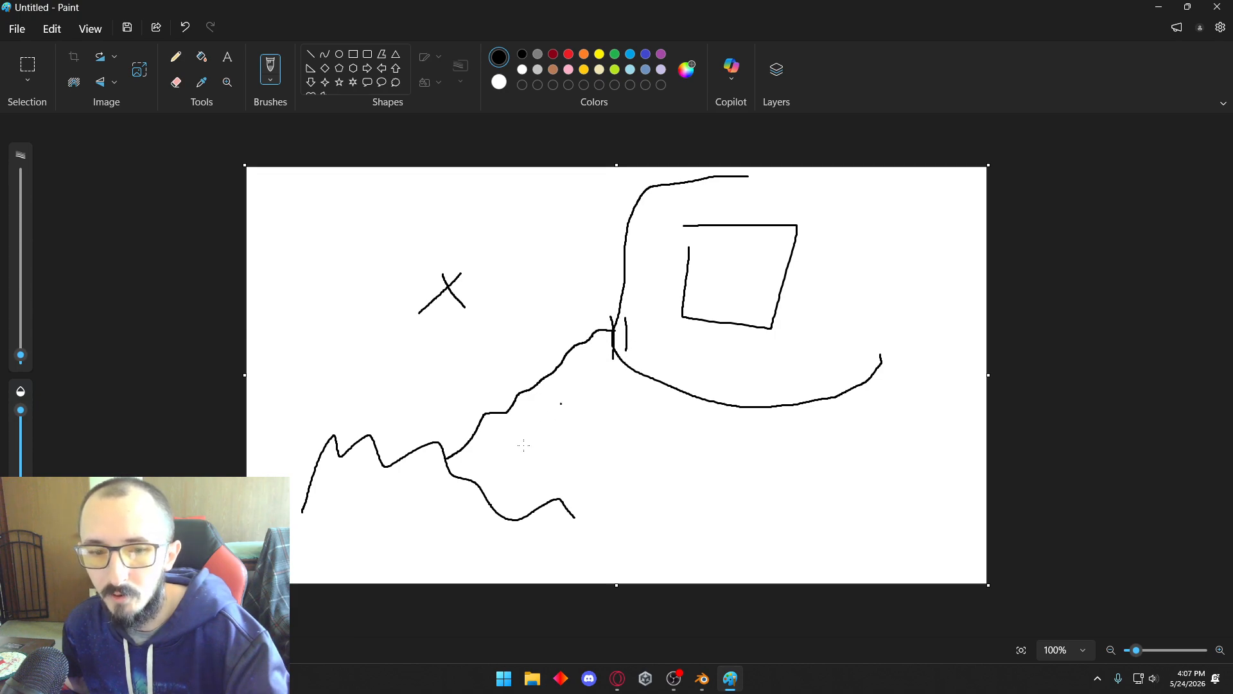
pyautogui.moveTo(467, 480)
pyautogui.mouseDown()
pyautogui.moveTo(646, 317)
pyautogui.moveTo(653, 342)
pyautogui.mouseUp()
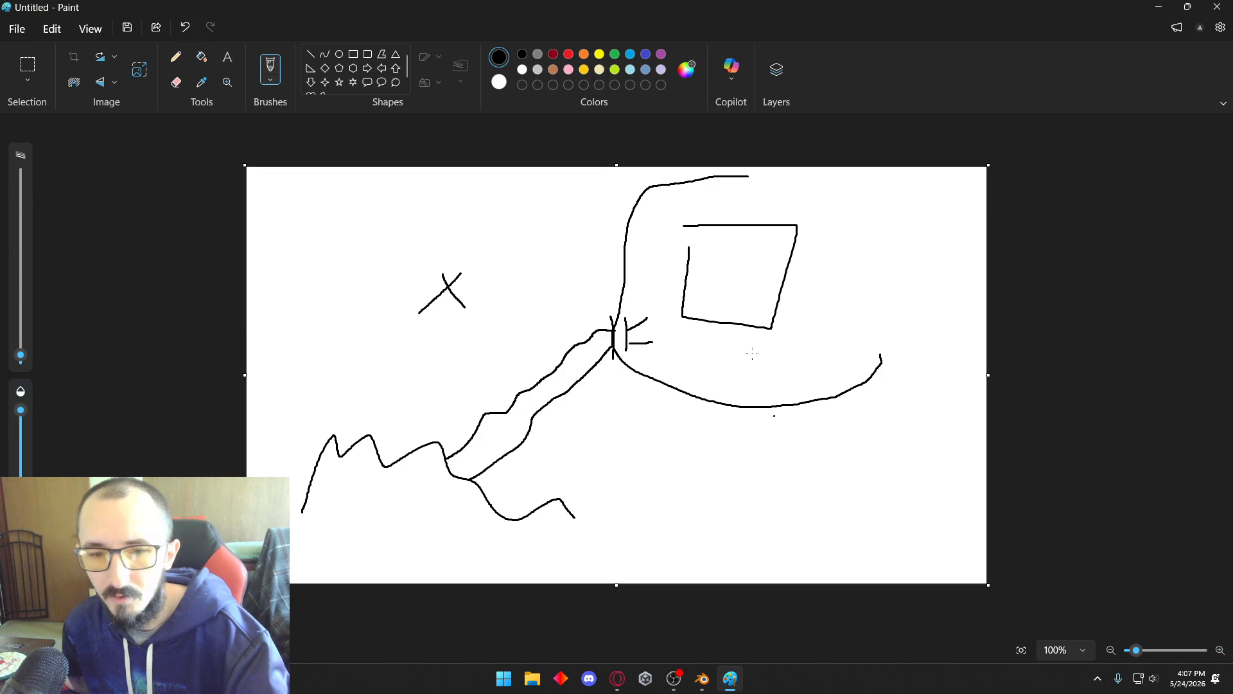
pyautogui.click(585, 300)
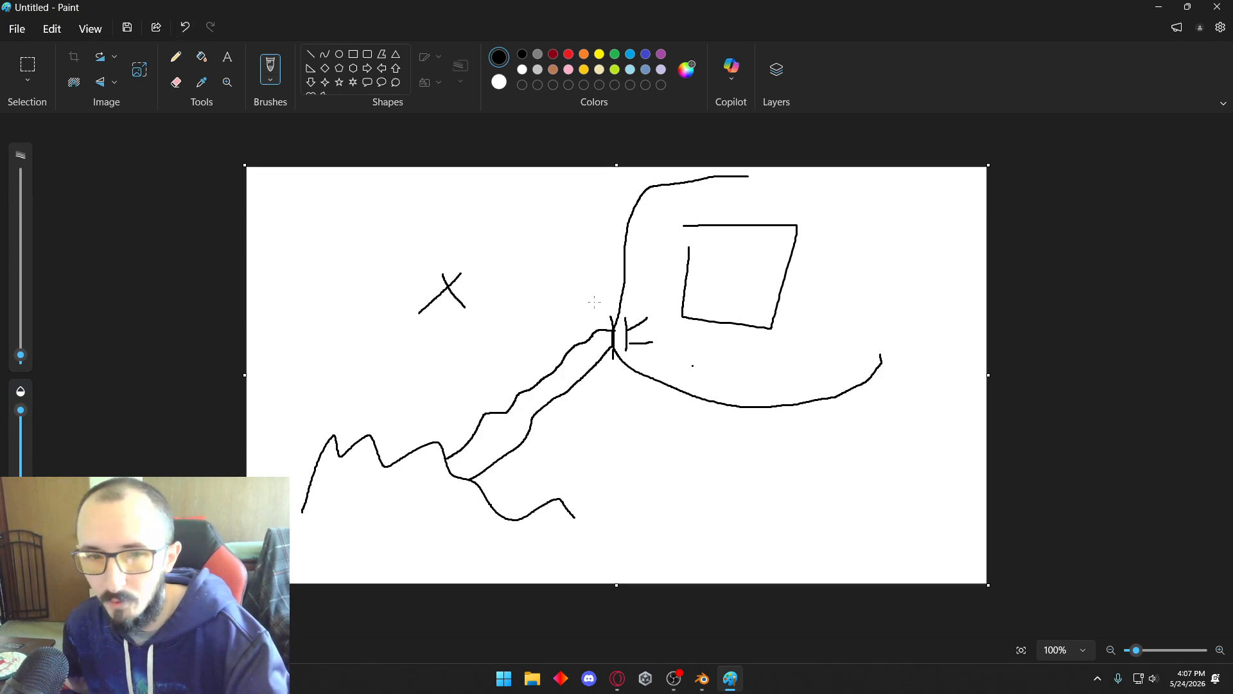
# - Undo all the brush strokes back to a blank canvas
pyautogui.click(183, 31)
pyautogui.click(183, 30)
pyautogui.click(183, 30)
pyautogui.click(183, 30)
pyautogui.click(184, 30)
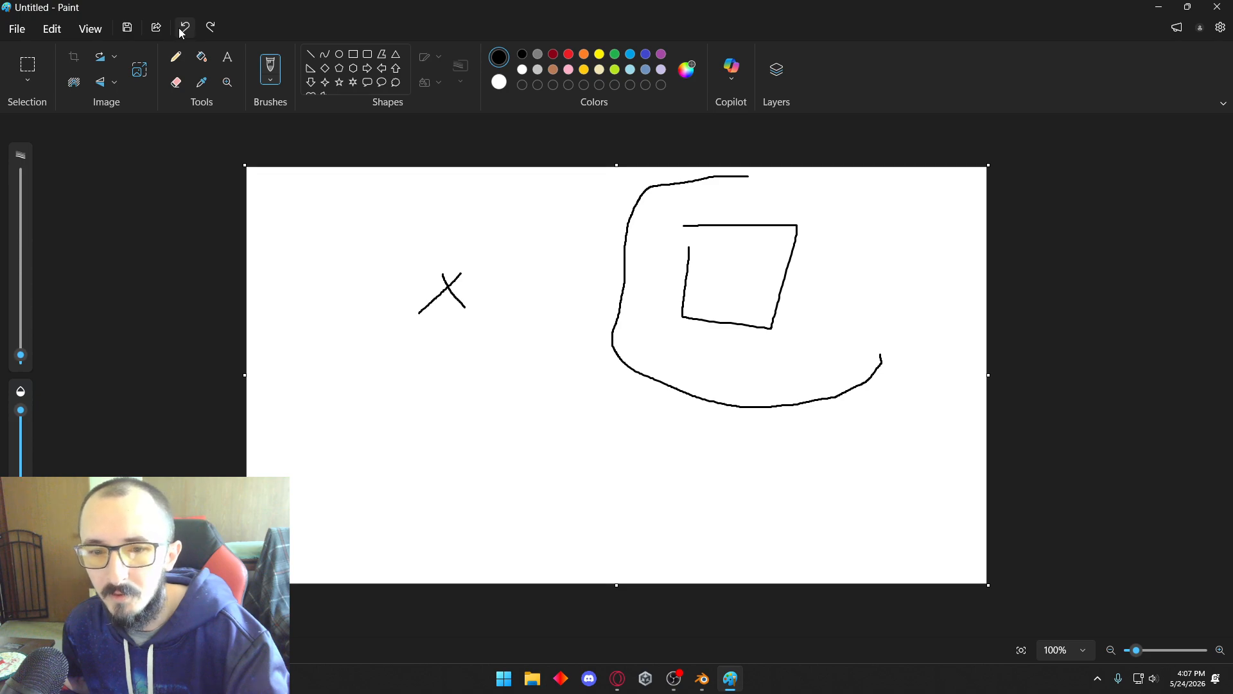
pyautogui.click(182, 31)
pyautogui.click(183, 31)
pyautogui.click(184, 31)
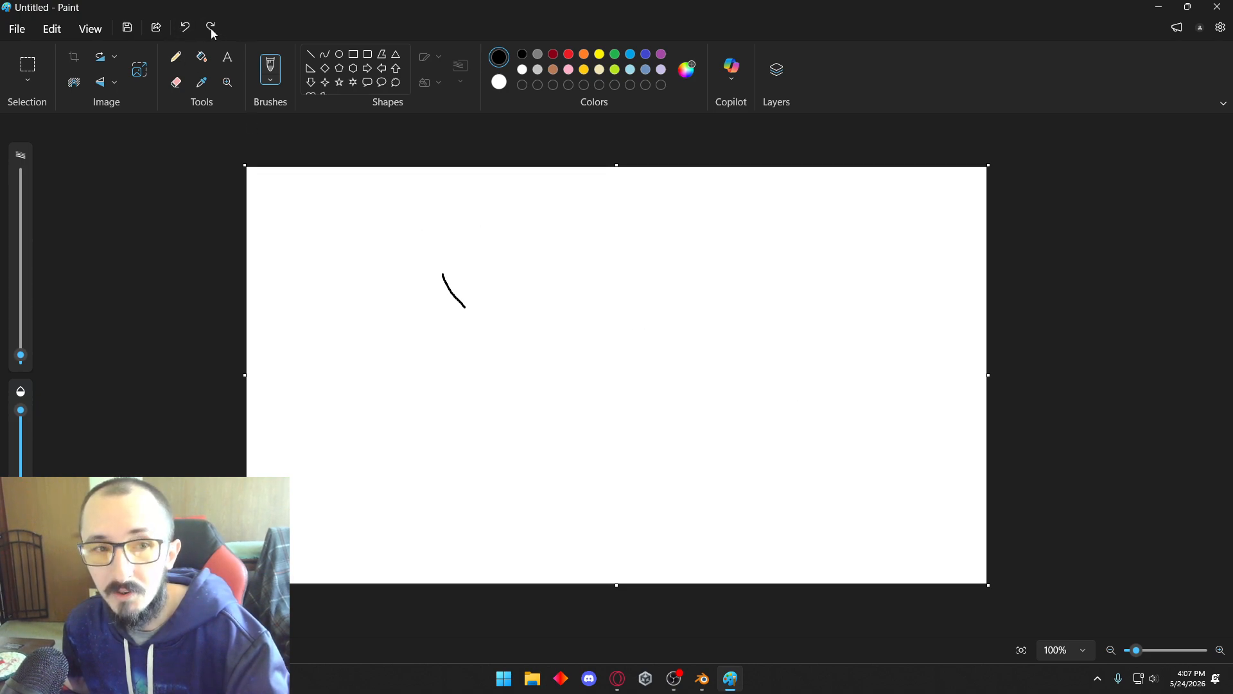
pyautogui.click(188, 32)
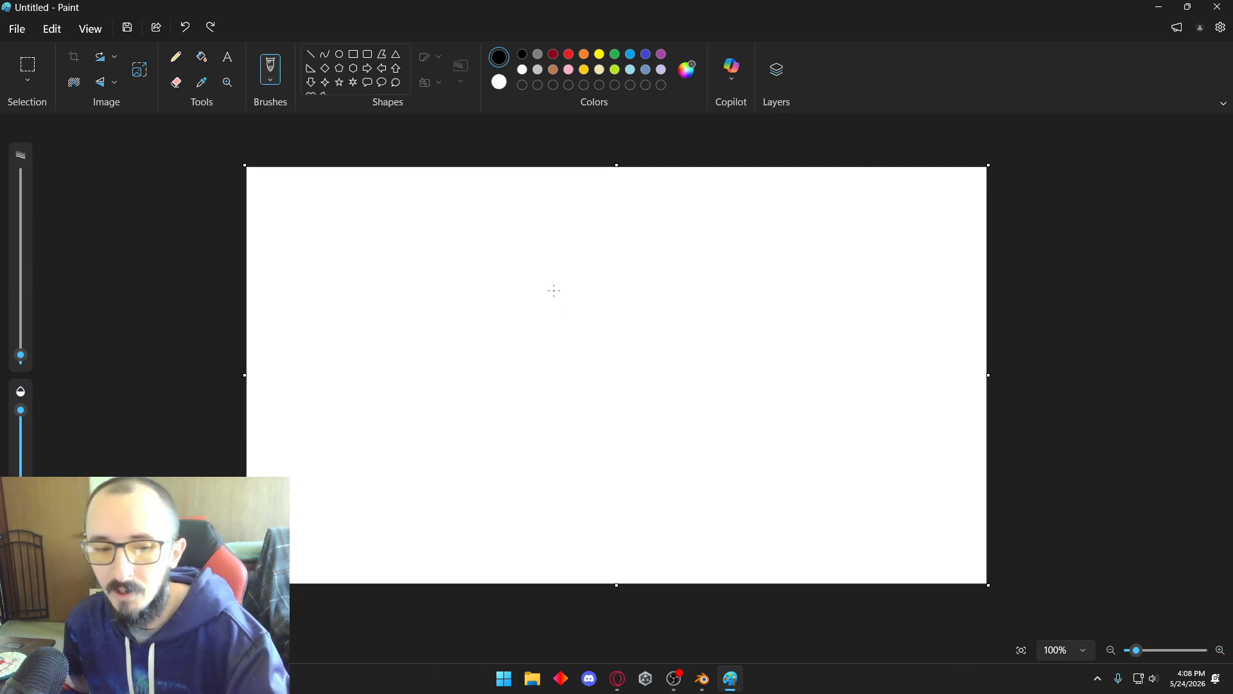
pyautogui.click(610, 321)
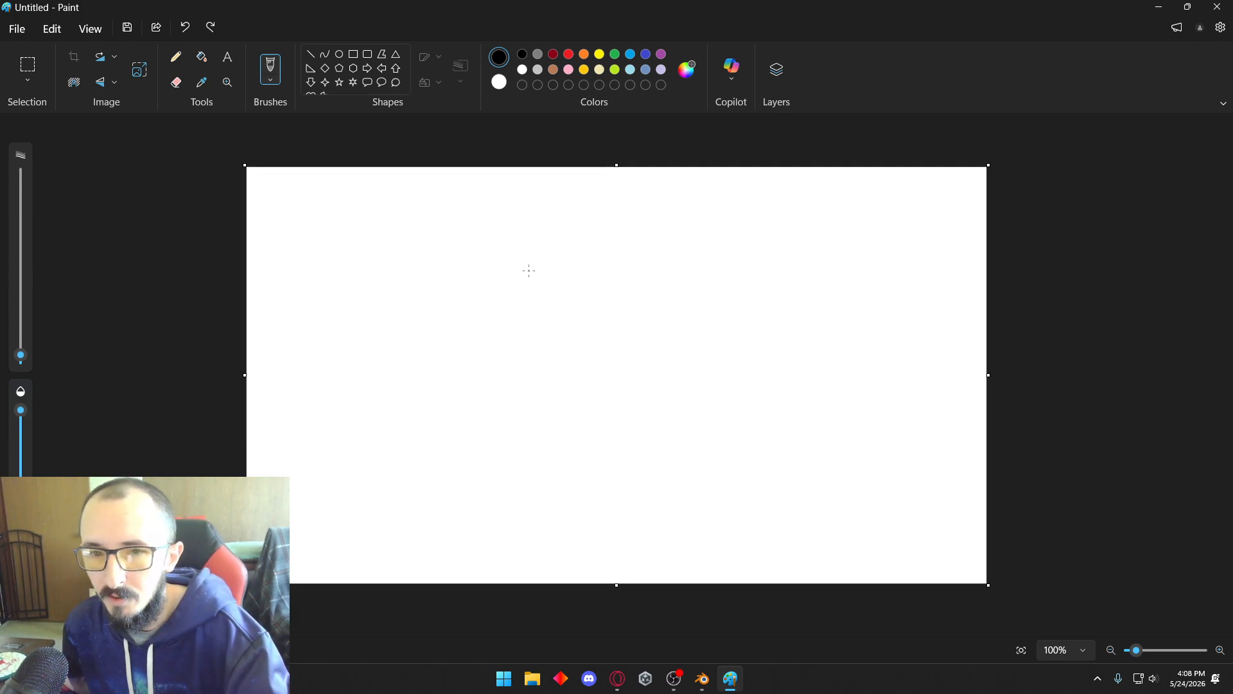
pyautogui.click(471, 257)
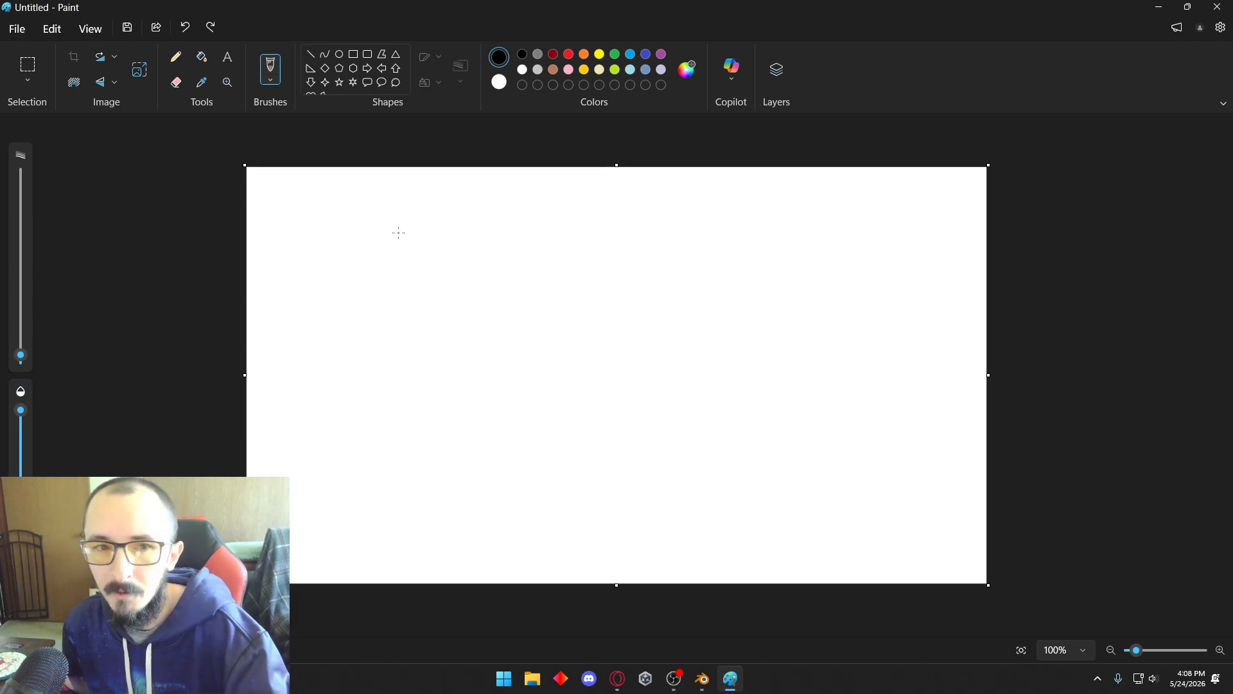
# - Draw a tall rectangle with a larger one below it, and link their left sides with three narrow corridor rectangles
pyautogui.click(353, 54)
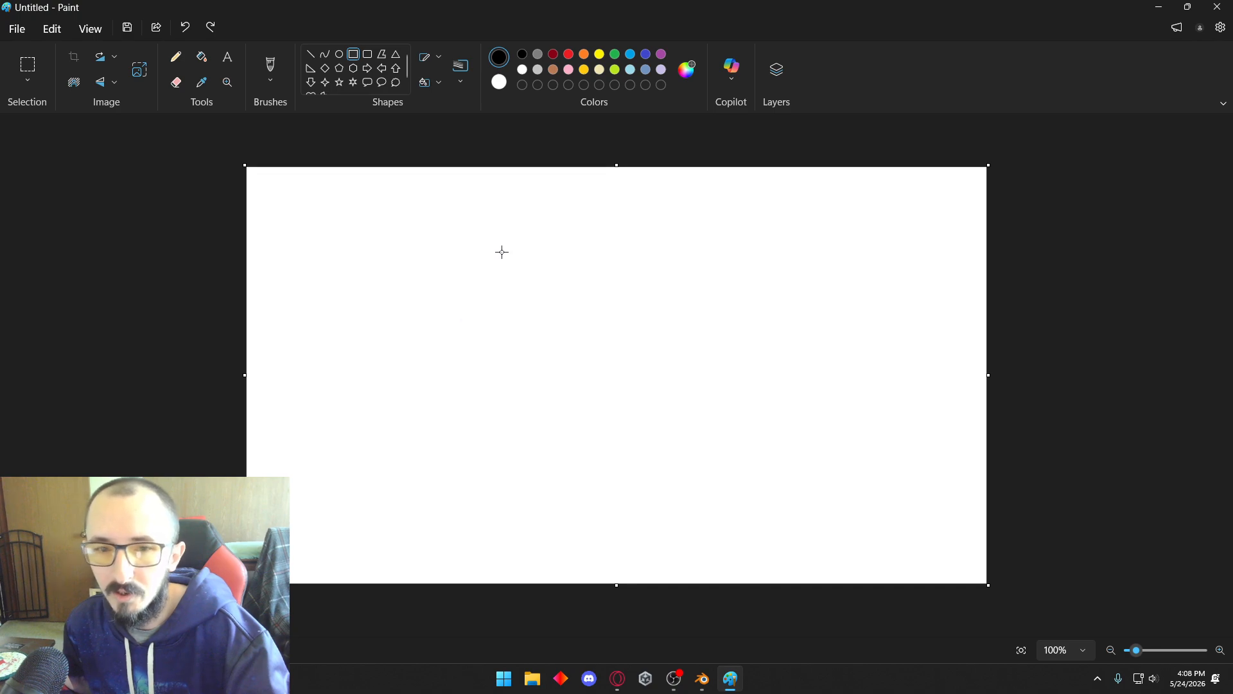
pyautogui.moveTo(541, 215); pyautogui.dragTo(610, 331)
pyautogui.click(663, 242)
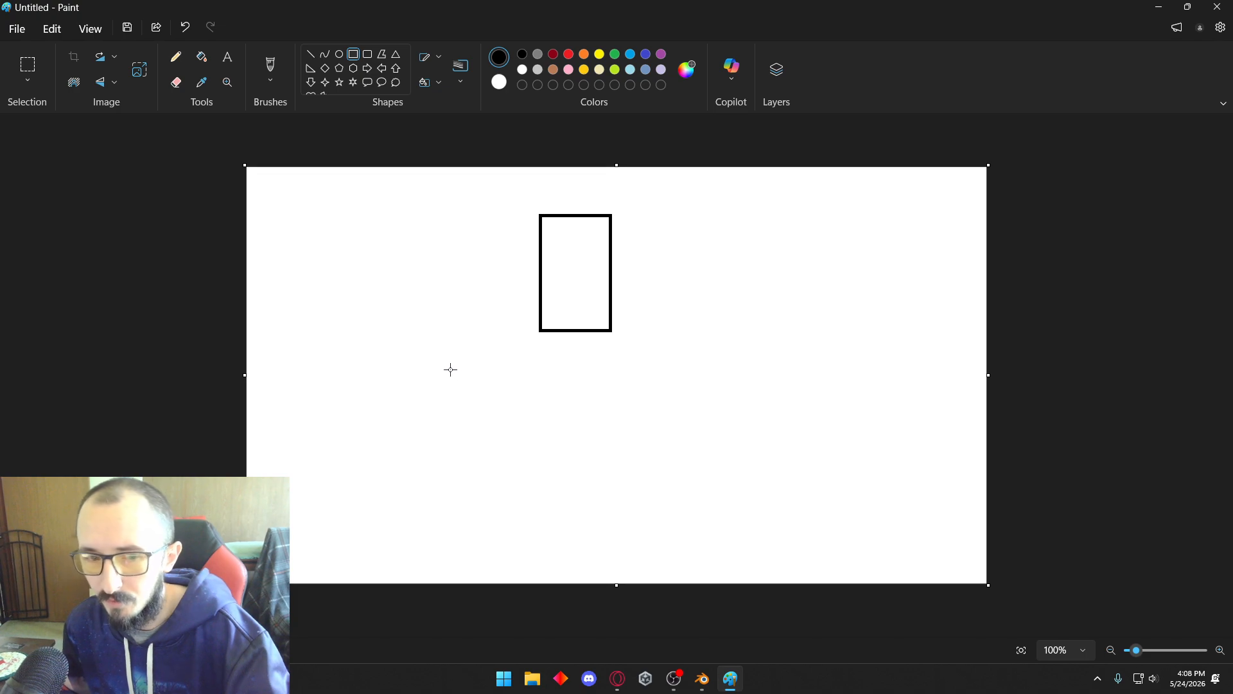
pyautogui.moveTo(466, 359); pyautogui.dragTo(671, 522)
pyautogui.click(742, 343)
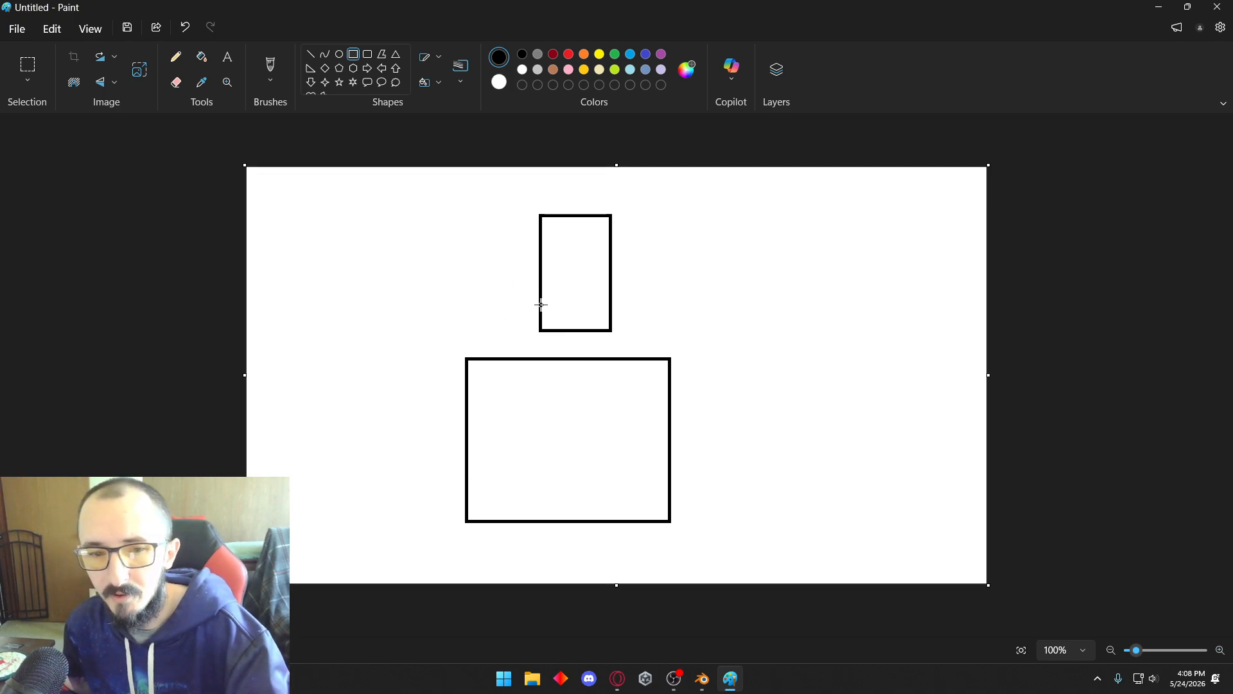
pyautogui.moveTo(542, 310)
pyautogui.mouseDown()
pyautogui.moveTo(480, 329)
pyautogui.moveTo(482, 361)
pyautogui.moveTo(568, 360)
pyautogui.mouseUp()
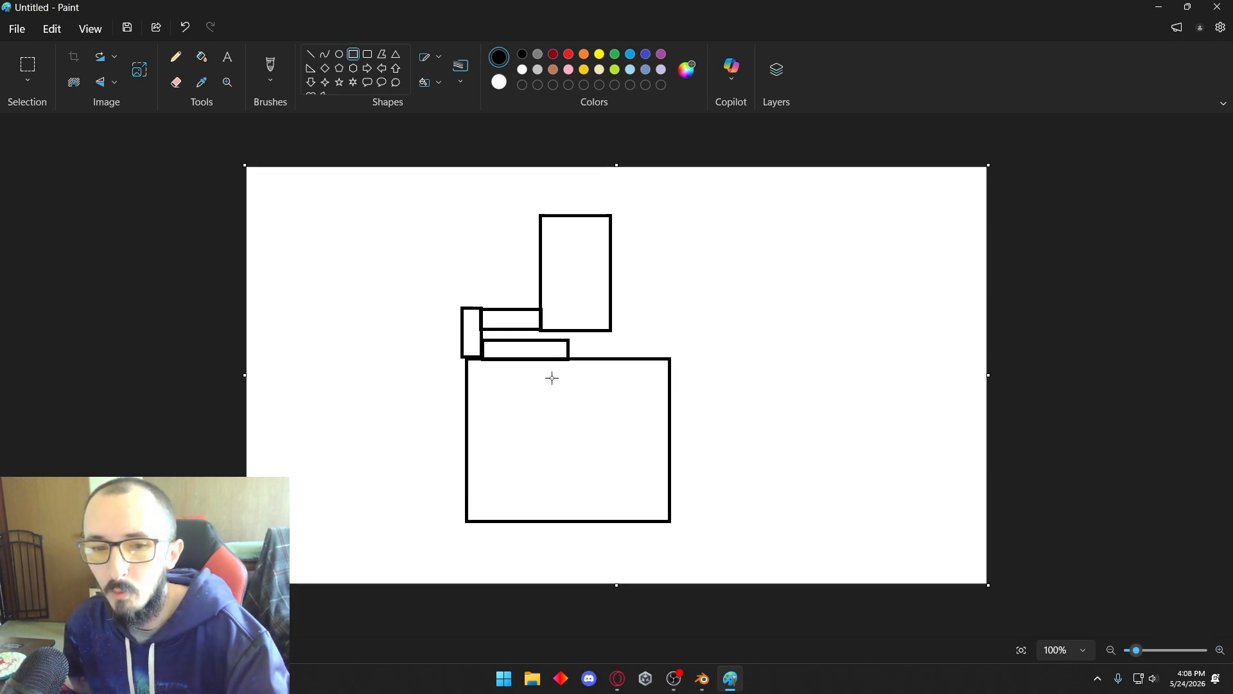
# - Add a room rectangle on the right joined by a corridor, and two small rectangles overlapping the main room's lower corners
pyautogui.moveTo(752, 312)
pyautogui.mouseDown()
pyautogui.moveTo(903, 446)
pyautogui.moveTo(948, 453)
pyautogui.mouseUp()
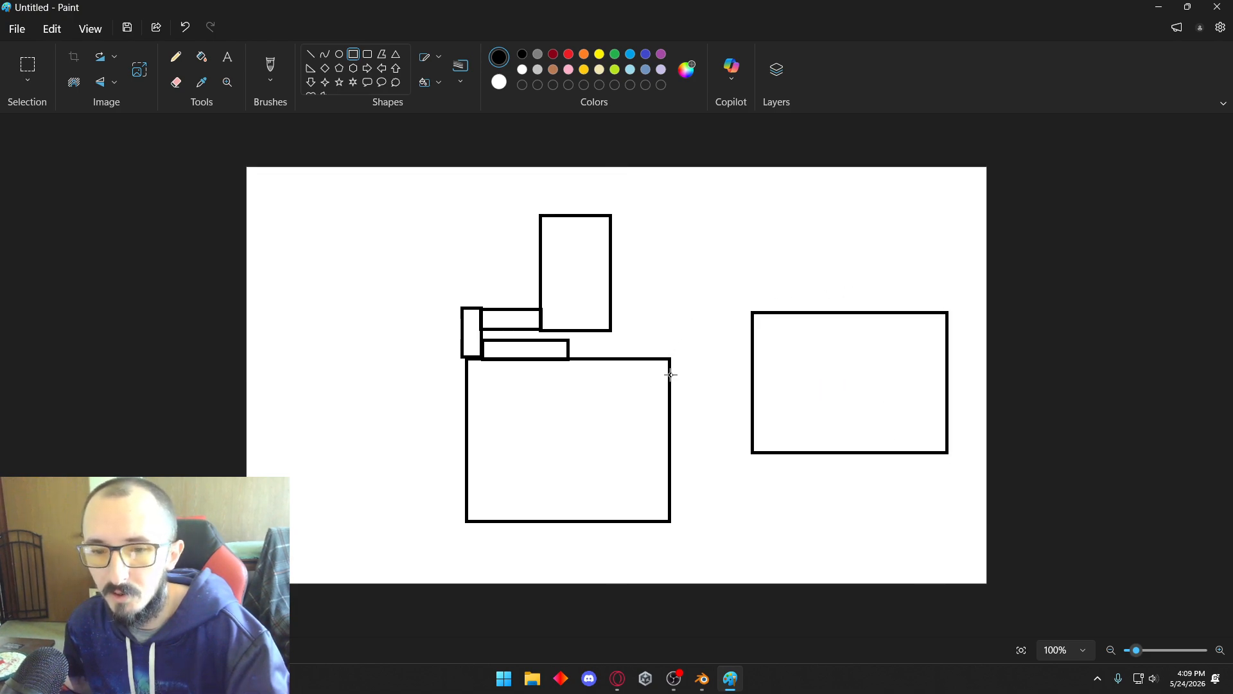
pyautogui.moveTo(669, 374); pyautogui.dragTo(753, 408)
pyautogui.click(709, 359)
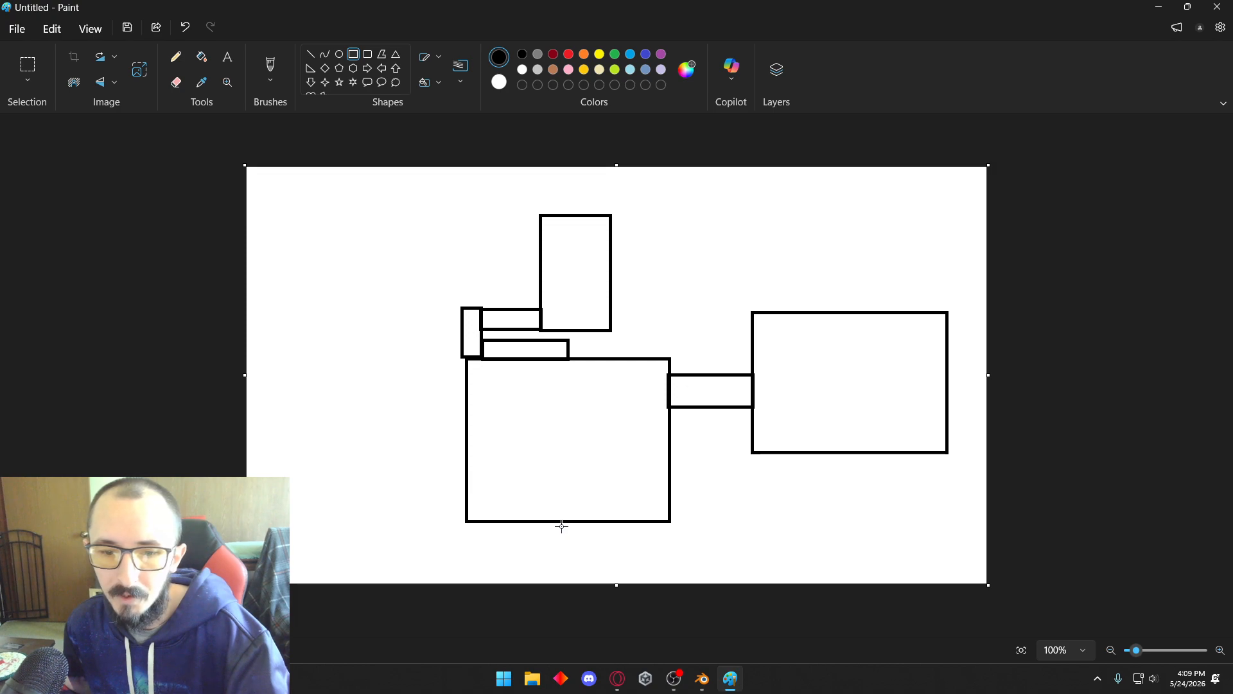
pyautogui.moveTo(631, 494); pyautogui.dragTo(733, 573)
pyautogui.click(787, 523)
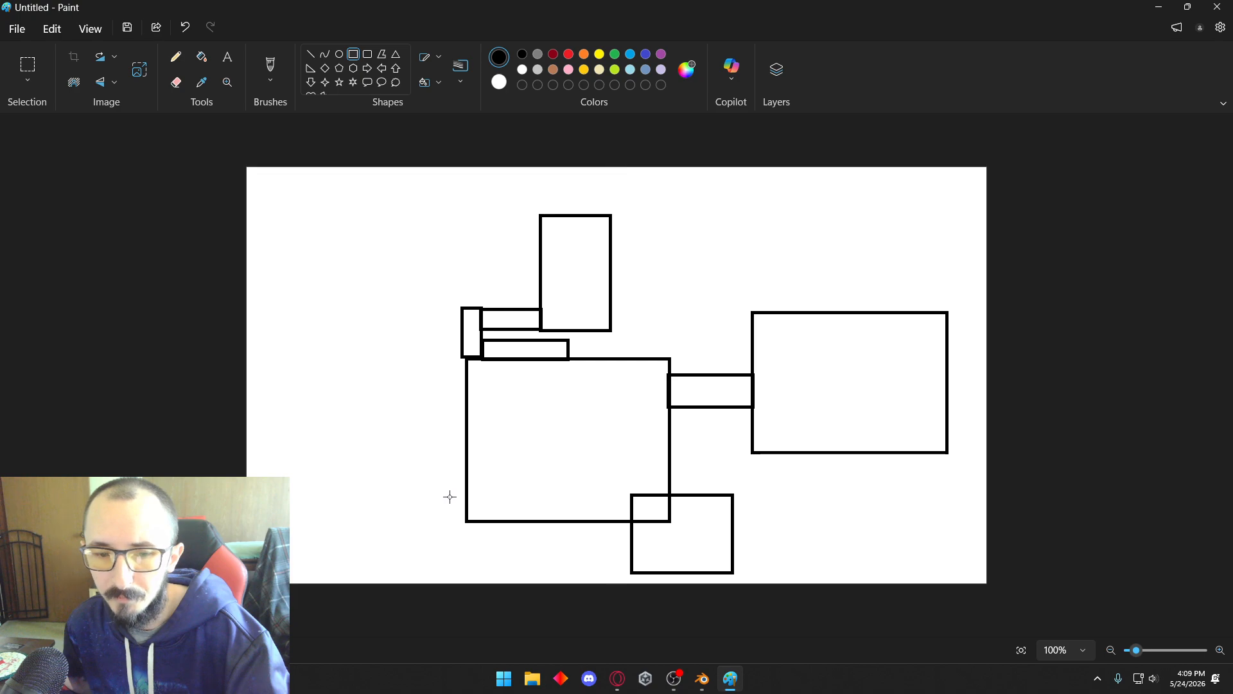
pyautogui.moveTo(449, 496); pyautogui.dragTo(546, 557)
pyautogui.click(498, 481)
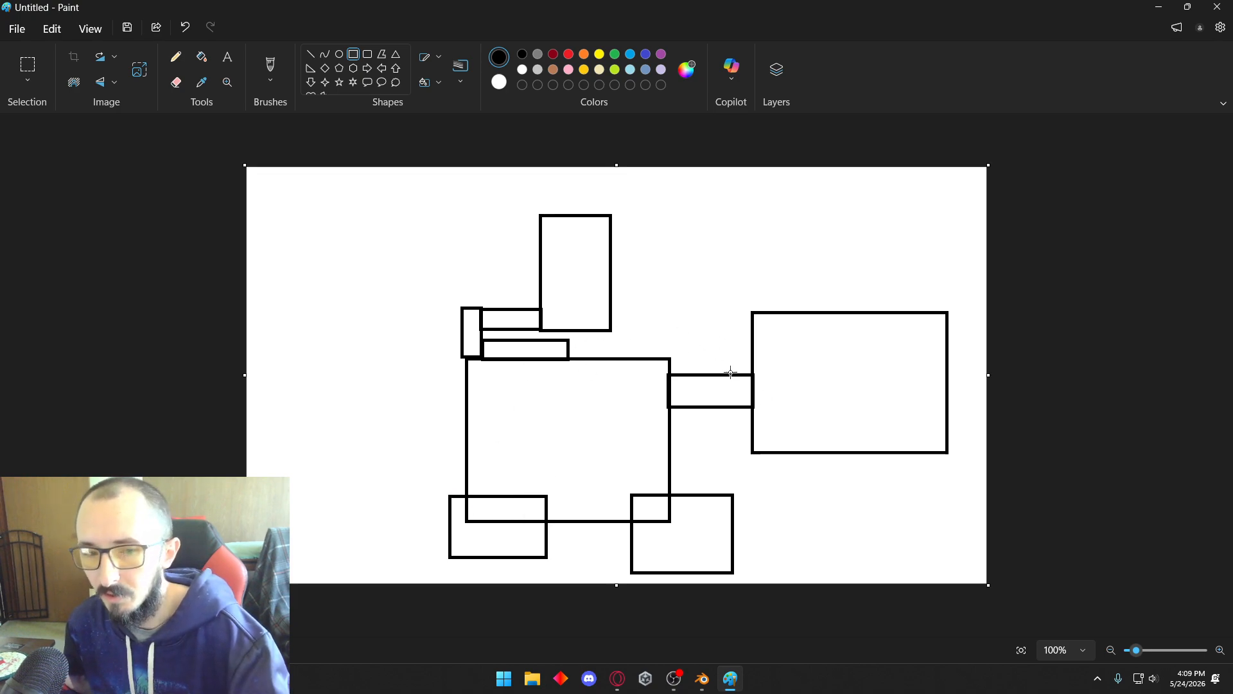
# - Brush a thick mark under the tall rectangle, a squiggle between the rooms, and nested boxes with two slanted ticks inside the main room
pyautogui.click(271, 67)
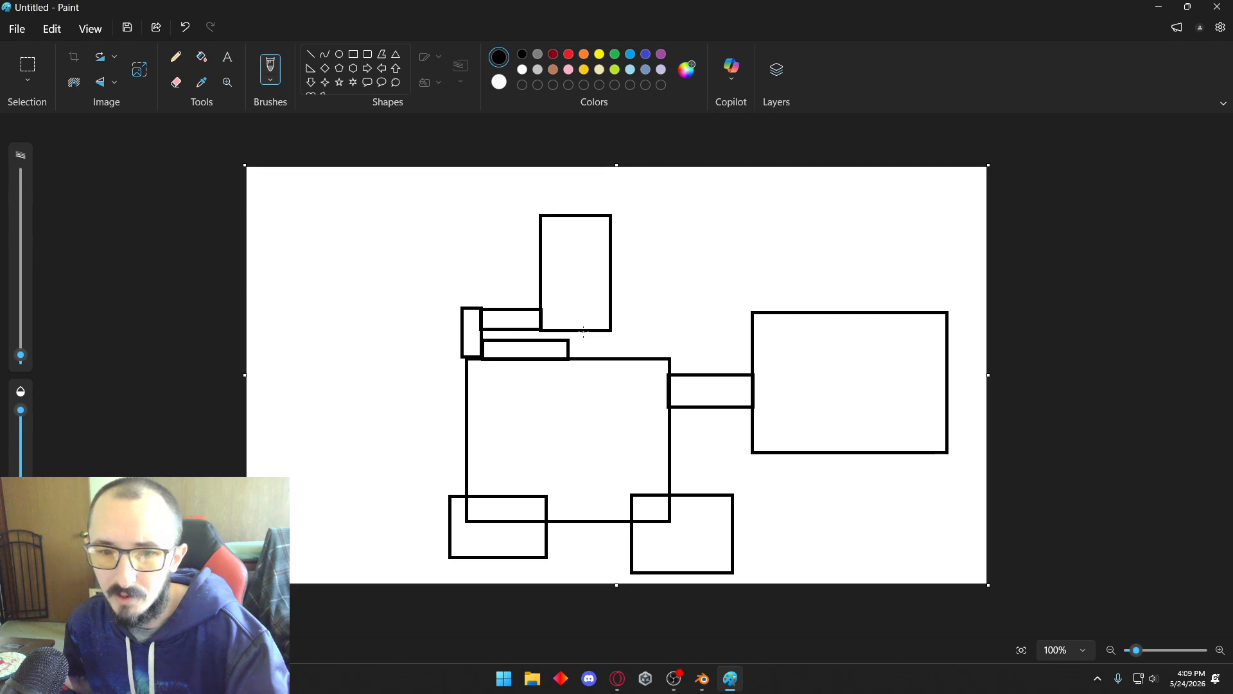
pyautogui.moveTo(607, 334); pyautogui.dragTo(601, 332)
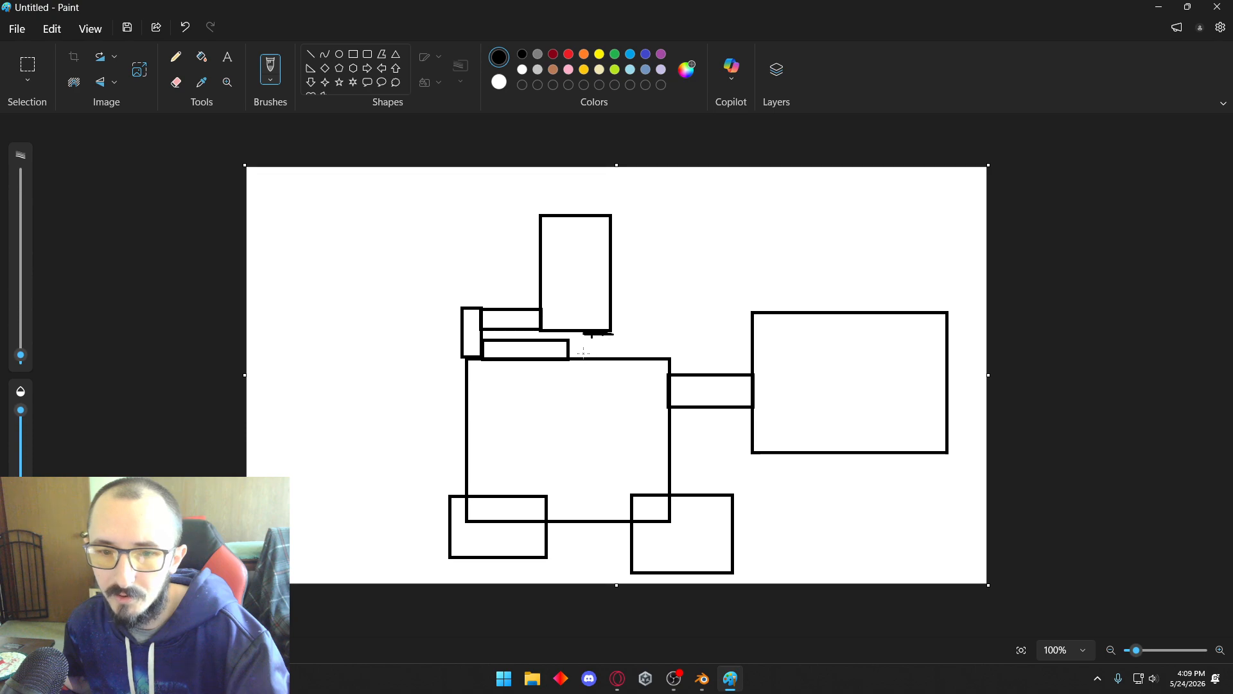
pyautogui.moveTo(583, 353); pyautogui.dragTo(592, 347)
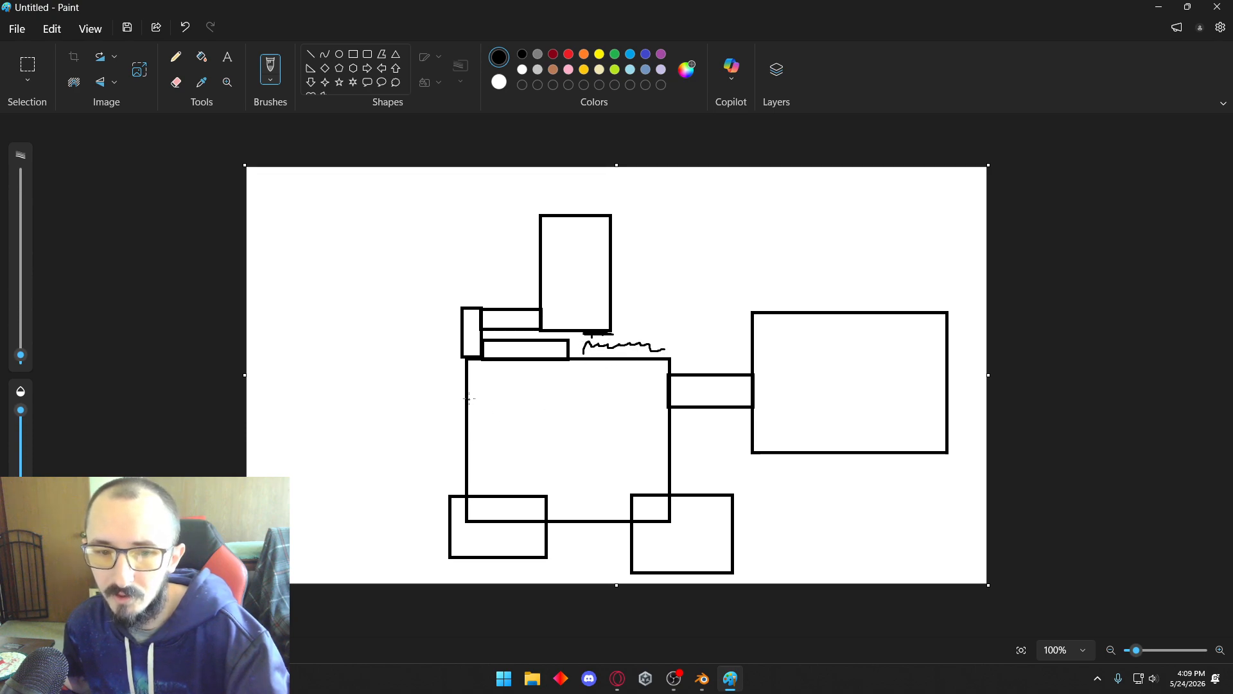
pyautogui.moveTo(489, 398)
pyautogui.mouseDown()
pyautogui.moveTo(493, 456)
pyautogui.moveTo(457, 455)
pyautogui.mouseUp()
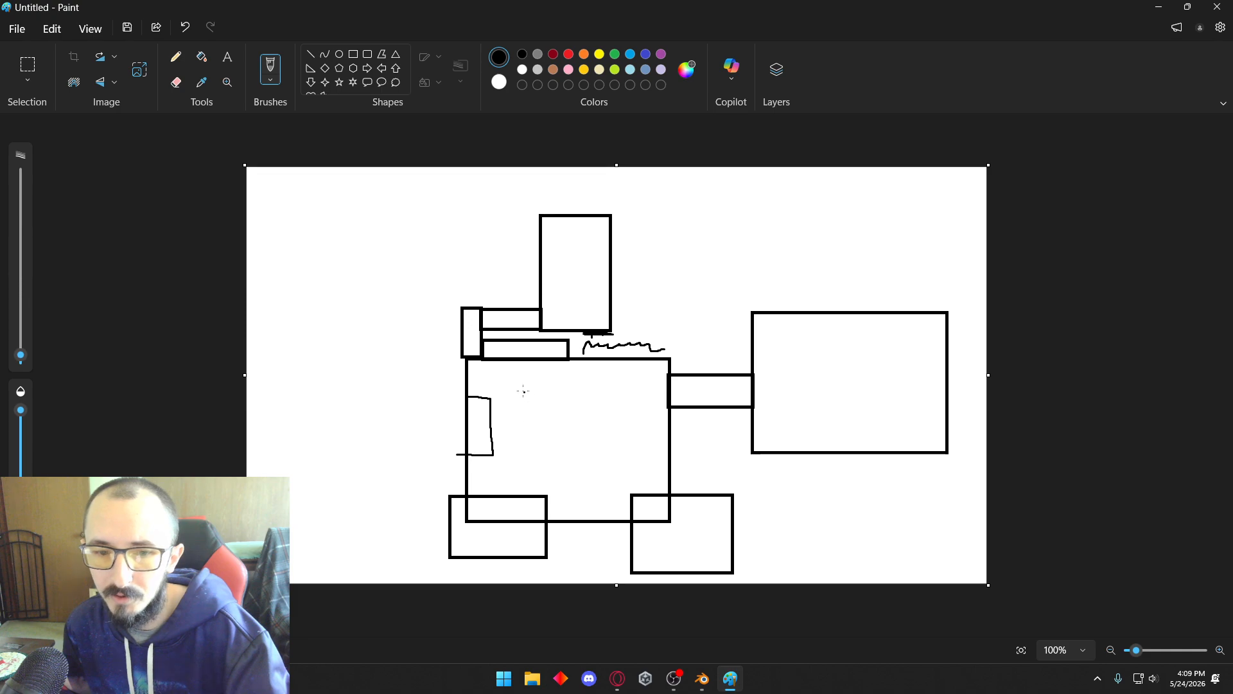
pyautogui.moveTo(534, 427); pyautogui.dragTo(520, 453)
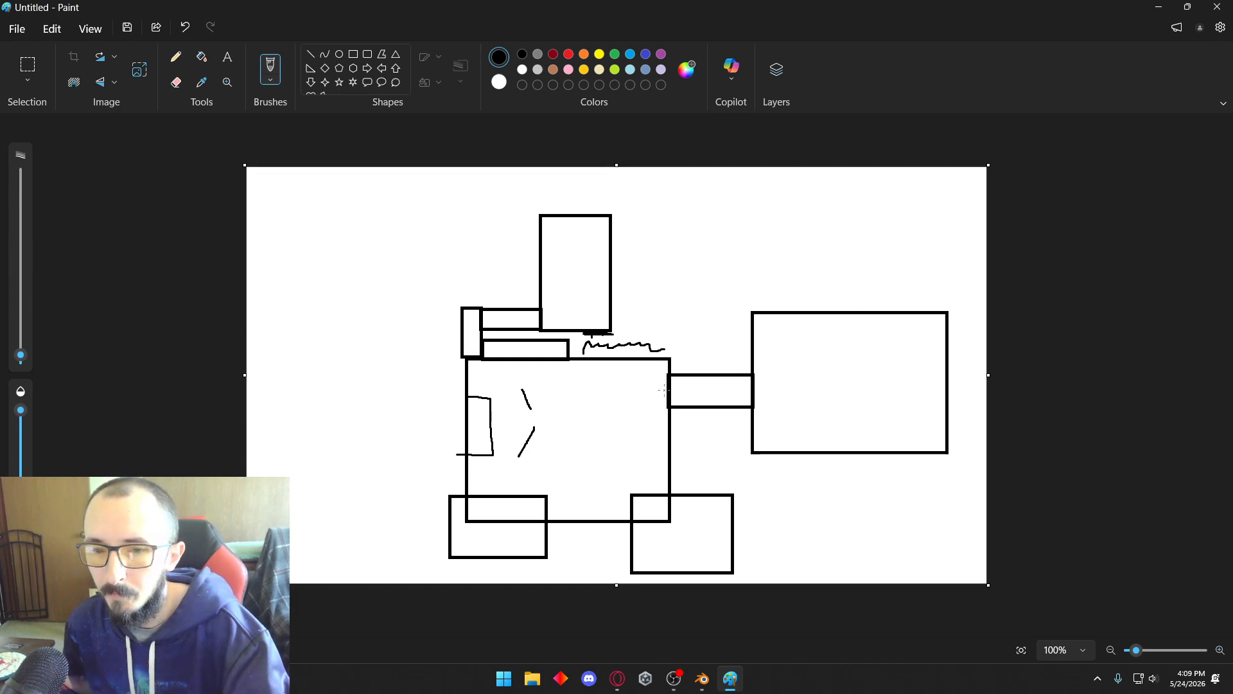
pyautogui.click(694, 364)
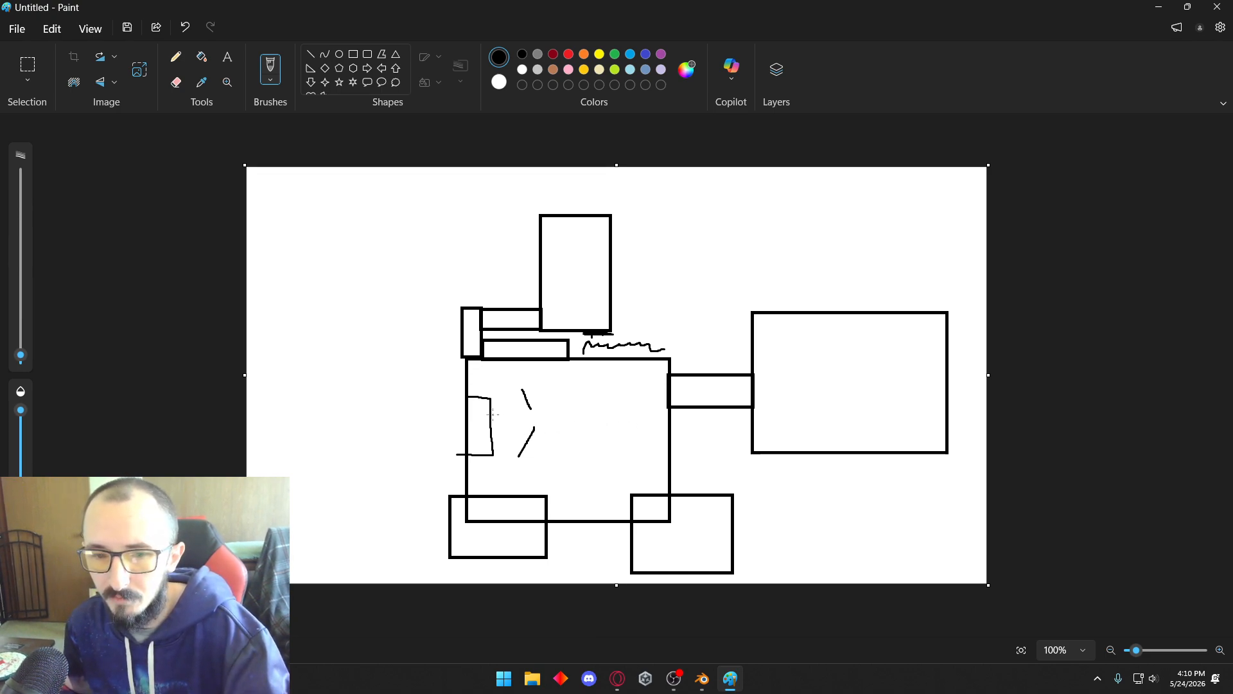
pyautogui.moveTo(468, 373)
pyautogui.mouseDown()
pyautogui.moveTo(555, 387)
pyautogui.moveTo(550, 471)
pyautogui.moveTo(488, 472)
pyautogui.mouseUp()
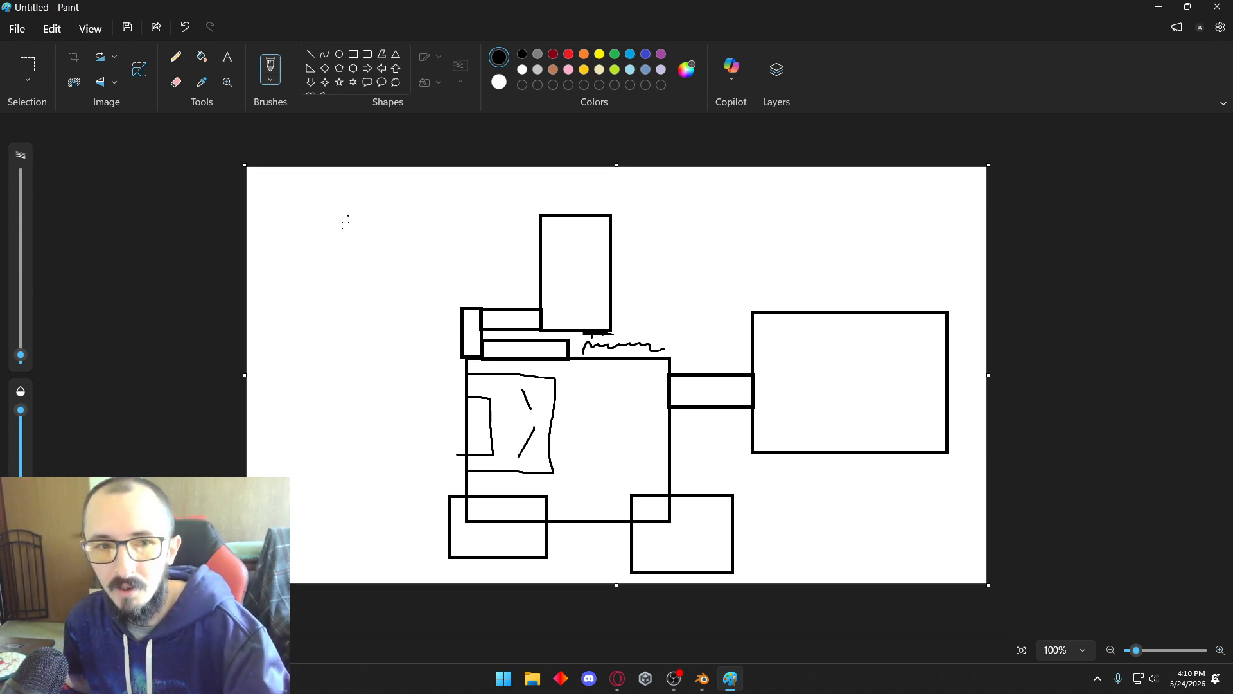
# - Undo every rectangle and brush mark of the room layout until the canvas is empty
pyautogui.click(185, 27)
pyautogui.click(185, 27)
pyautogui.click(185, 27)
pyautogui.click(185, 27)
pyautogui.click(185, 27)
pyautogui.doubleClick(185, 27)
pyautogui.doubleClick(185, 27)
pyautogui.click(185, 27)
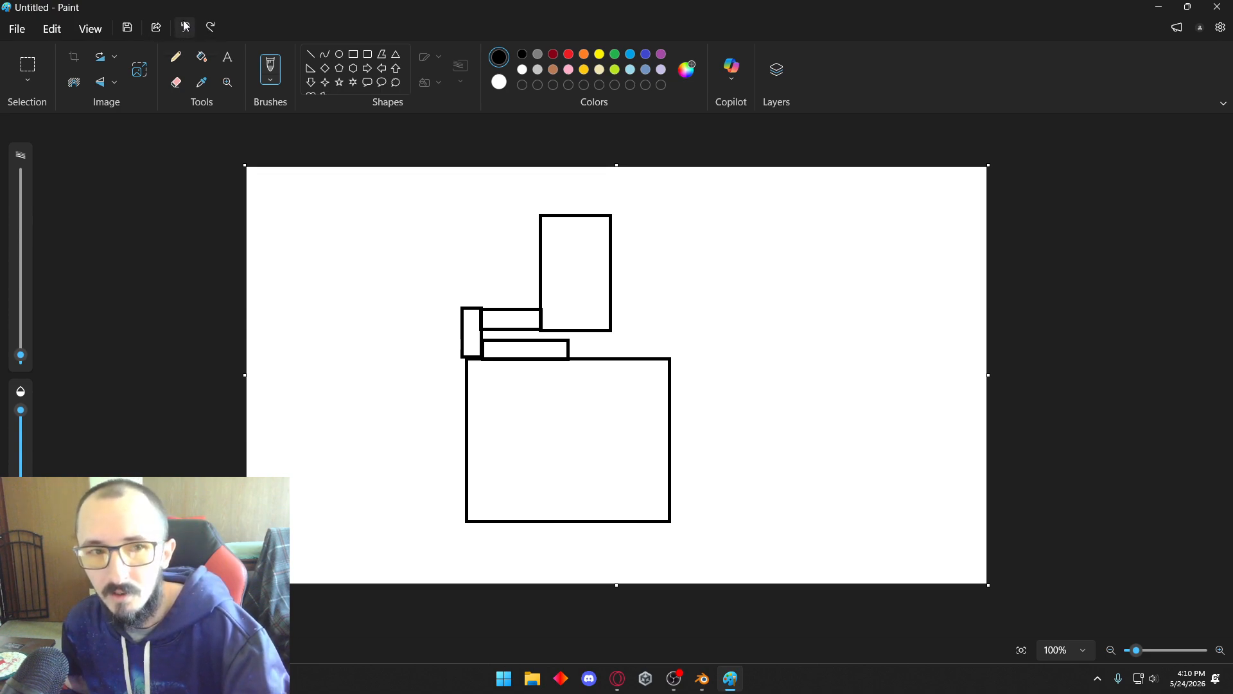
pyautogui.doubleClick(185, 27)
pyautogui.click(185, 27)
pyautogui.doubleClick(185, 27)
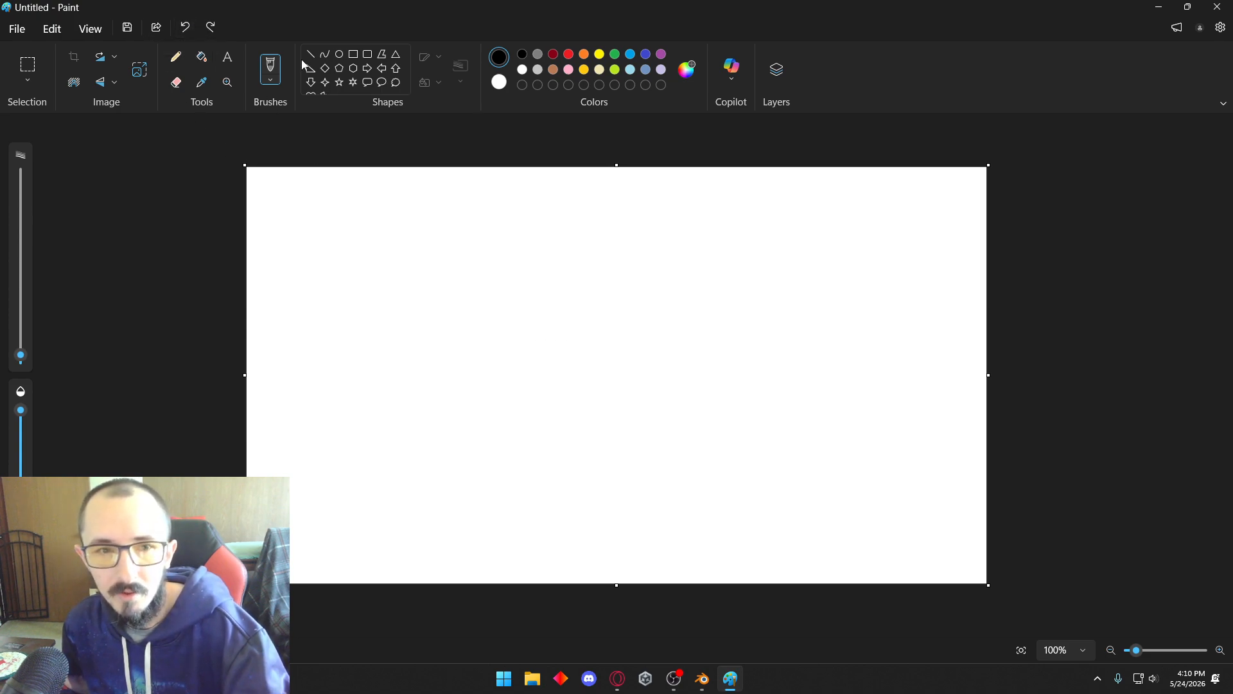
pyautogui.click(355, 55)
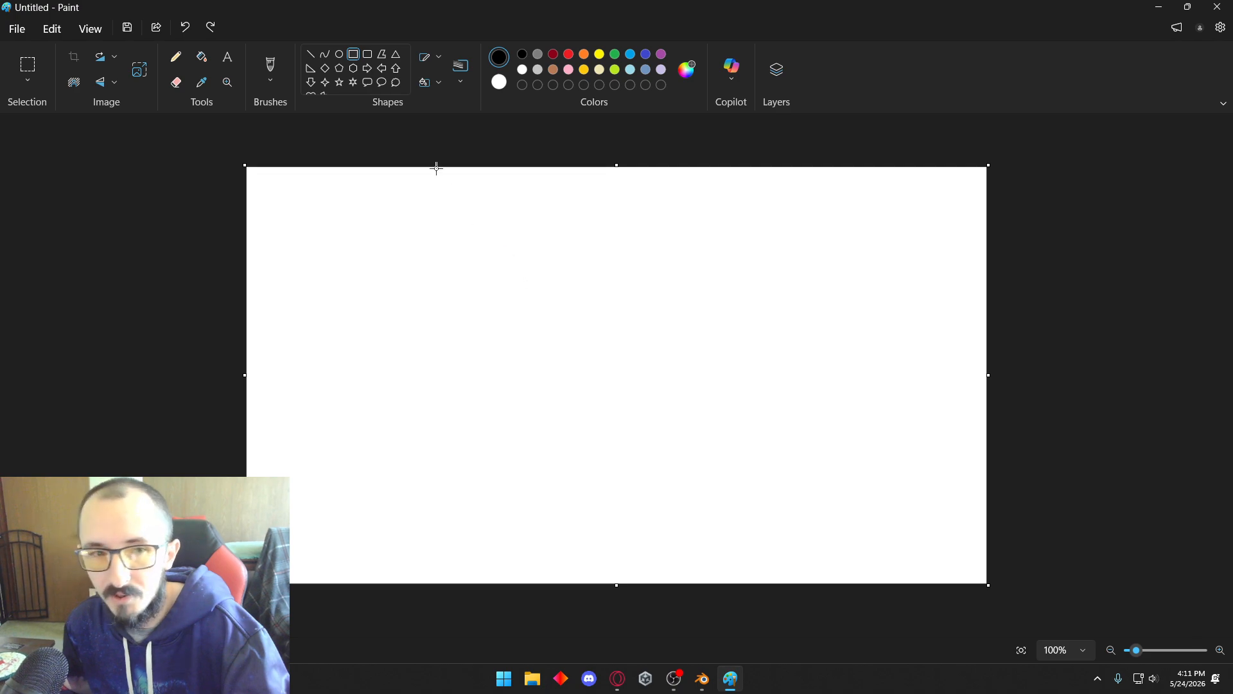
pyautogui.click(264, 73)
pyautogui.click(548, 273)
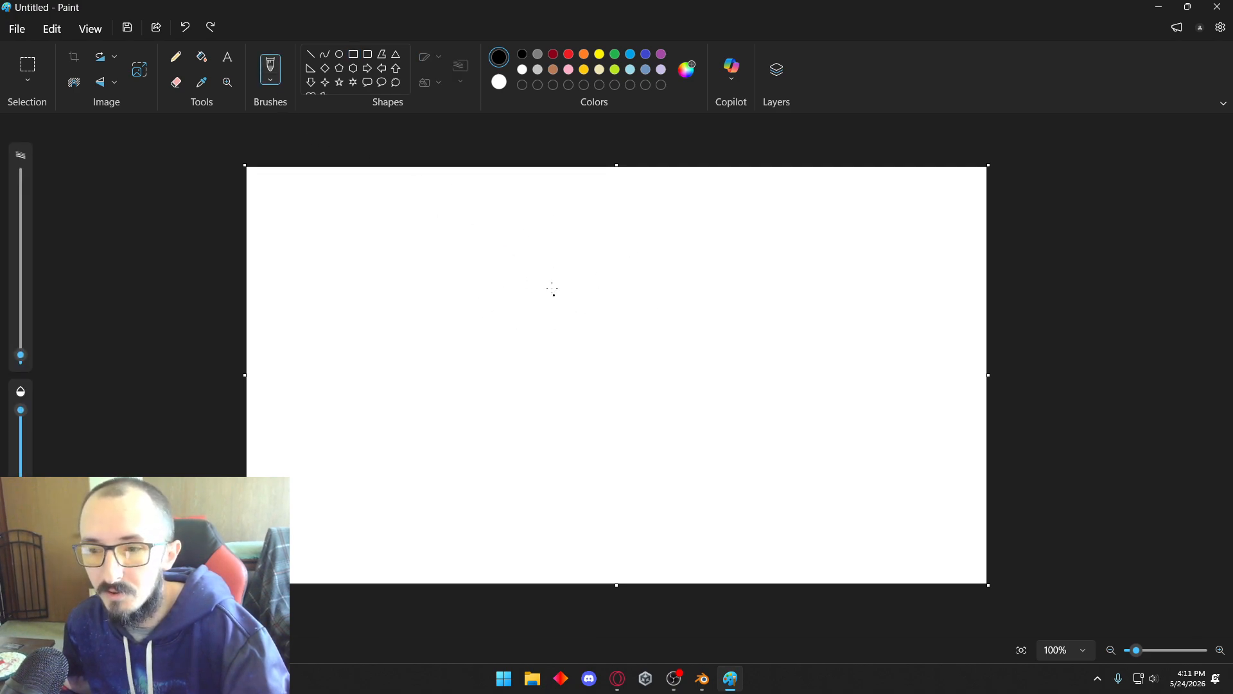
# - Draw a large room rectangle in the canvas's upper left and a narrower corridor rectangle extending from its right side
pyautogui.click(352, 57)
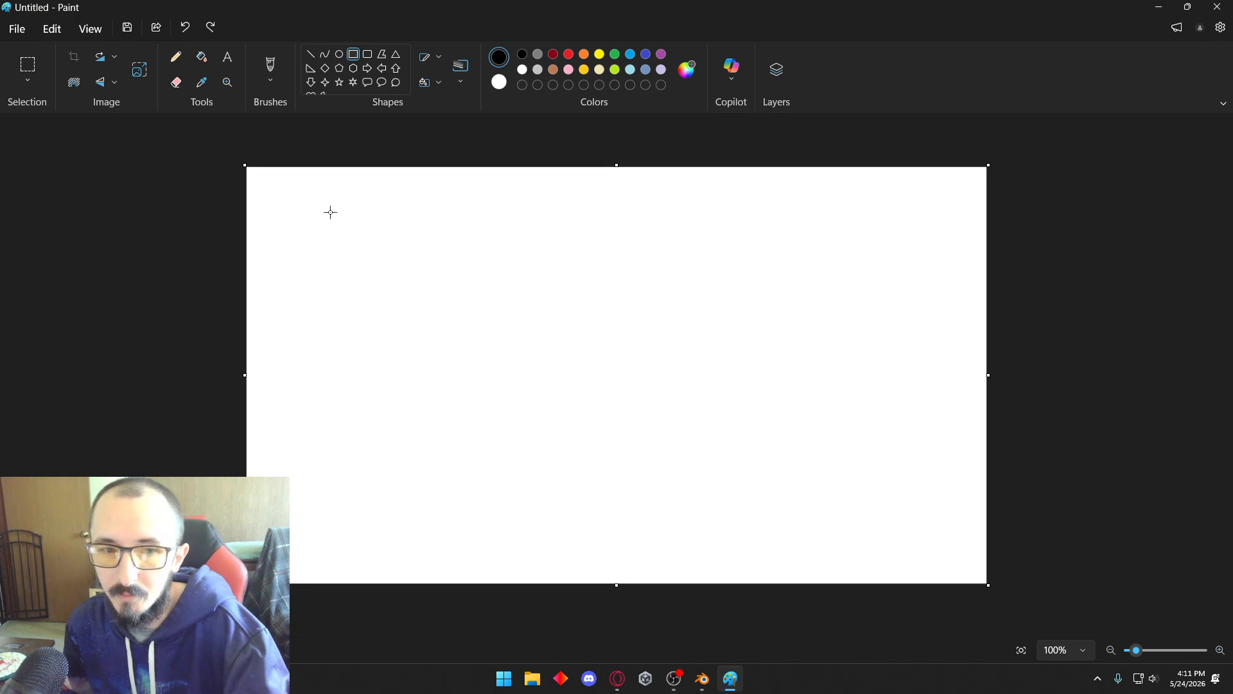
pyautogui.moveTo(330, 212); pyautogui.dragTo(492, 334)
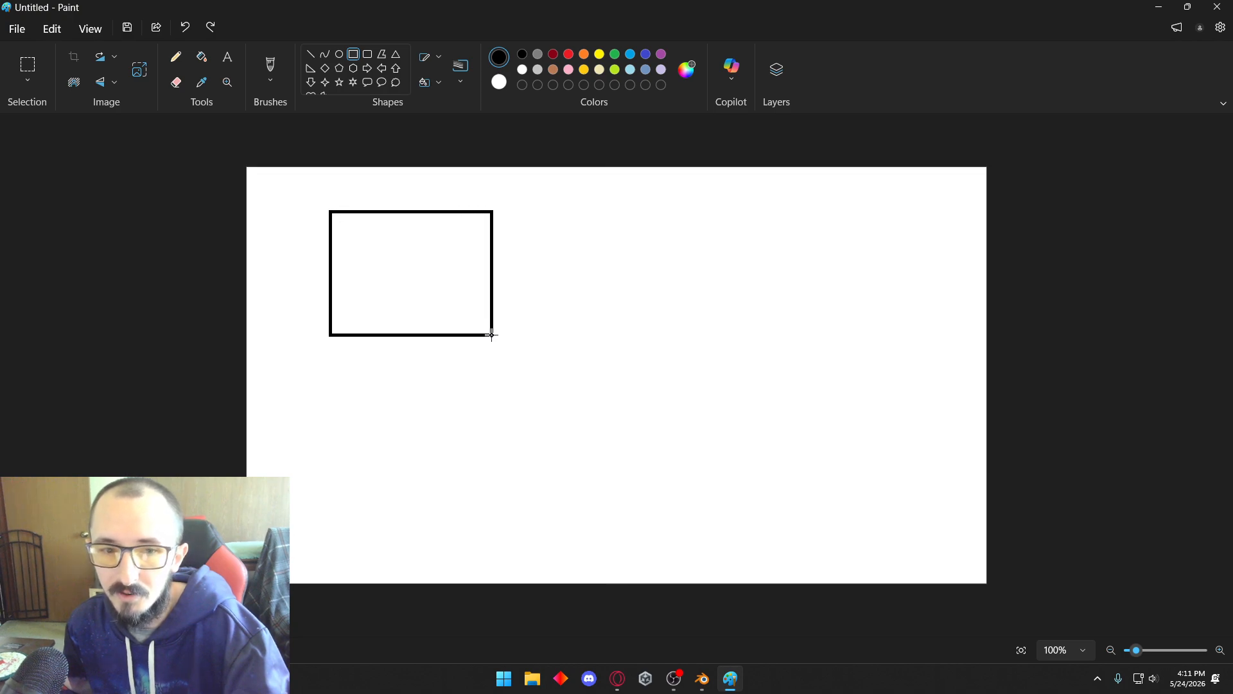
pyautogui.click(546, 292)
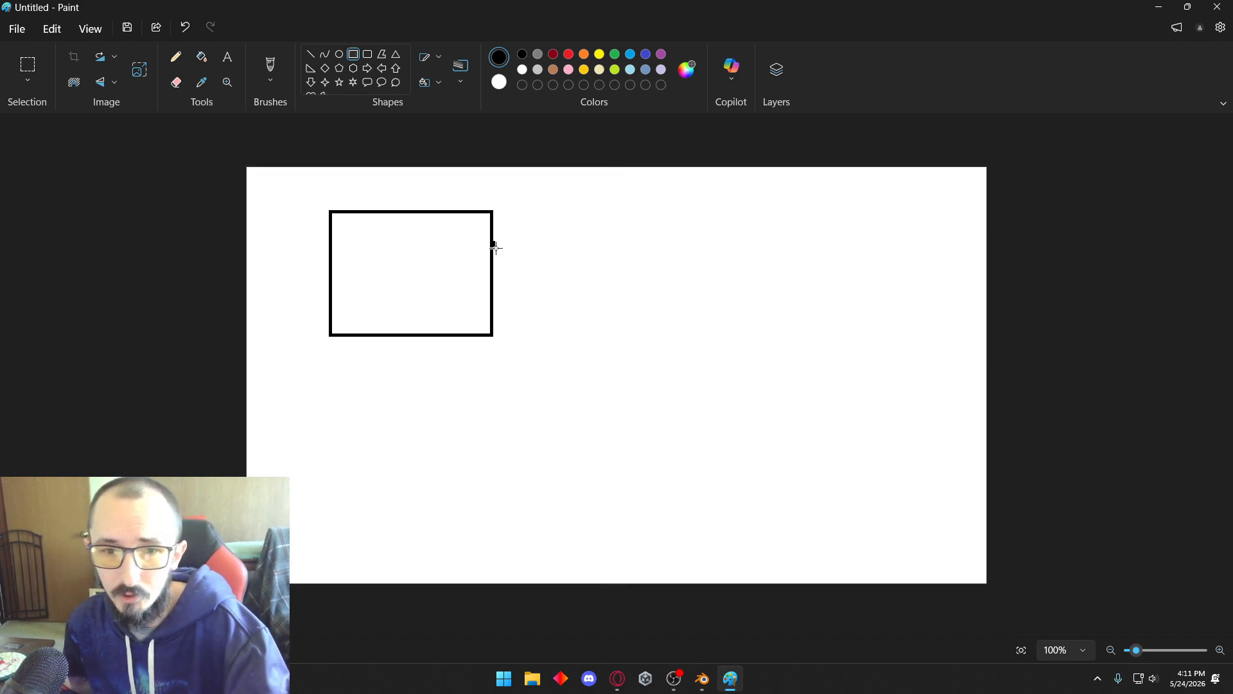
pyautogui.moveTo(493, 242); pyautogui.dragTo(677, 293)
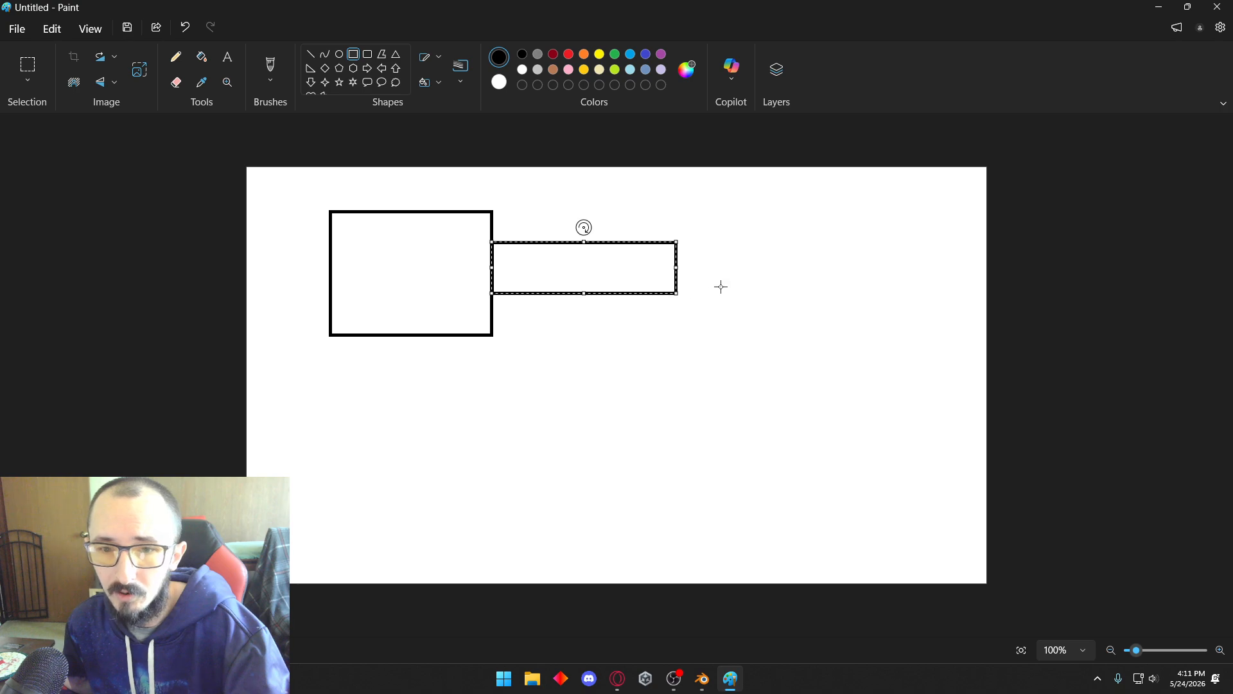
pyautogui.click(486, 219)
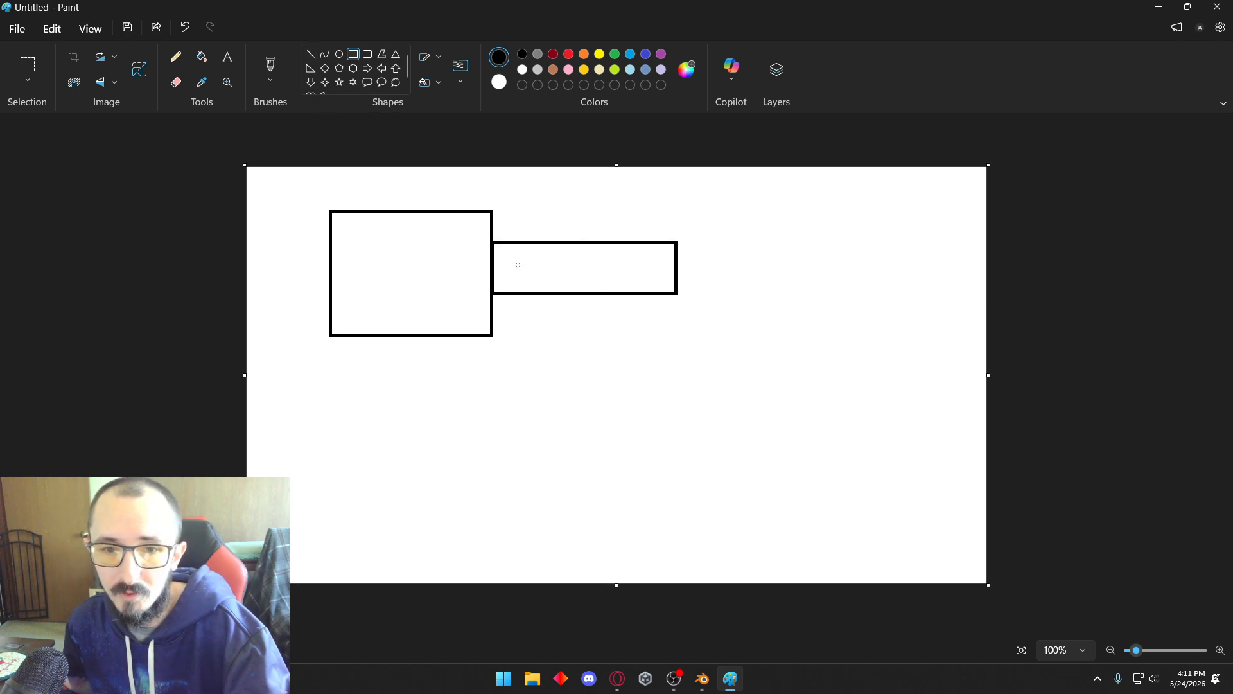
# - Draw two small squares inside the corridor, one against its lower edge and one against its upper edge
pyautogui.moveTo(516, 264); pyautogui.dragTo(541, 295)
pyautogui.click(610, 302)
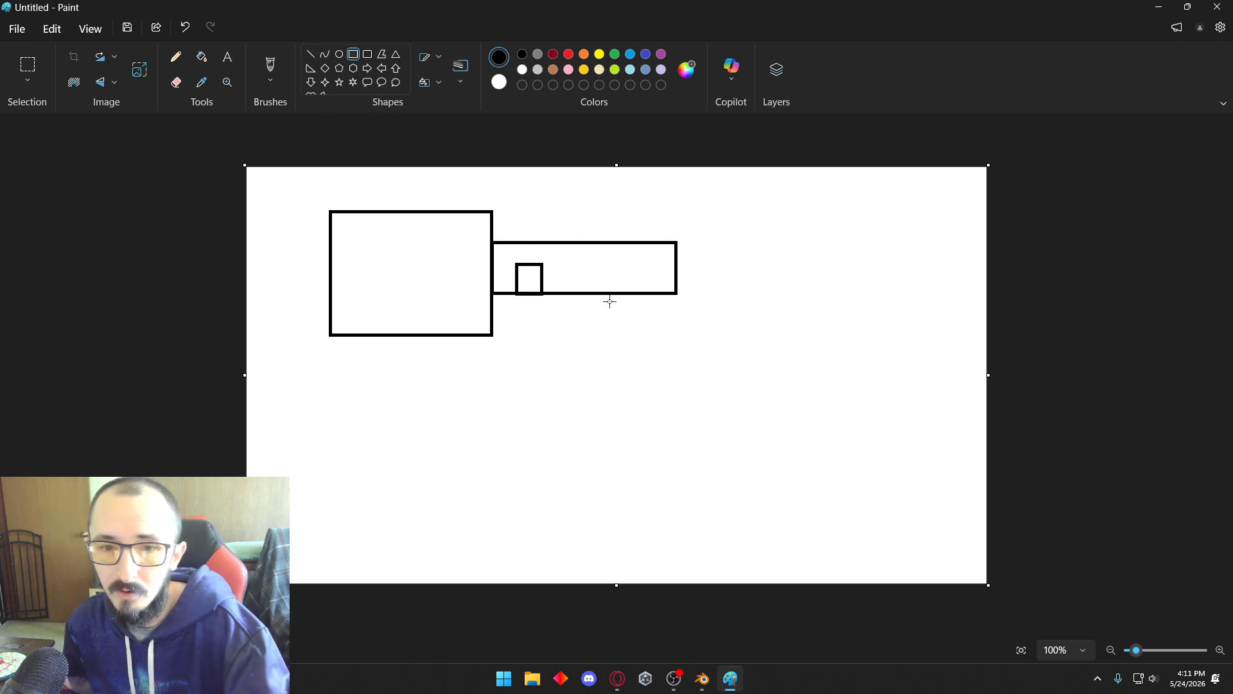
pyautogui.moveTo(613, 244); pyautogui.dragTo(642, 274)
pyautogui.click(729, 256)
# - Draw two parallel slanted lines across the corridor between the small squares and fill the gap between them with black
pyautogui.click(311, 54)
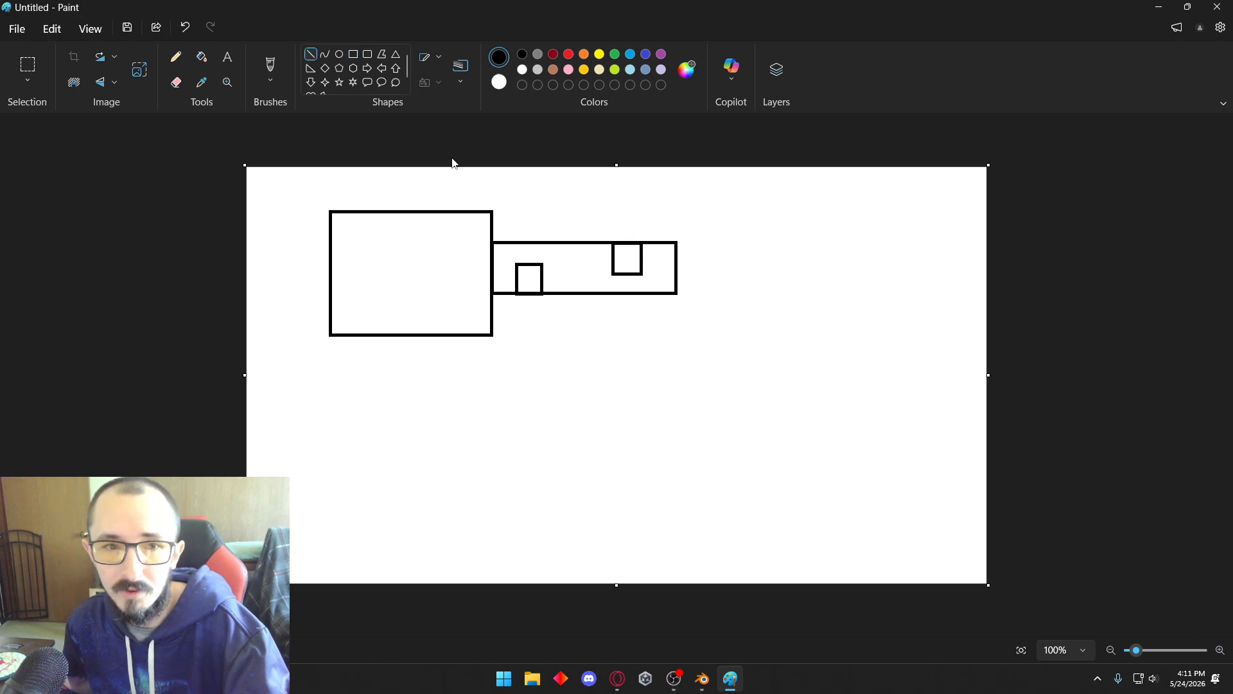
pyautogui.moveTo(562, 243); pyautogui.dragTo(569, 295)
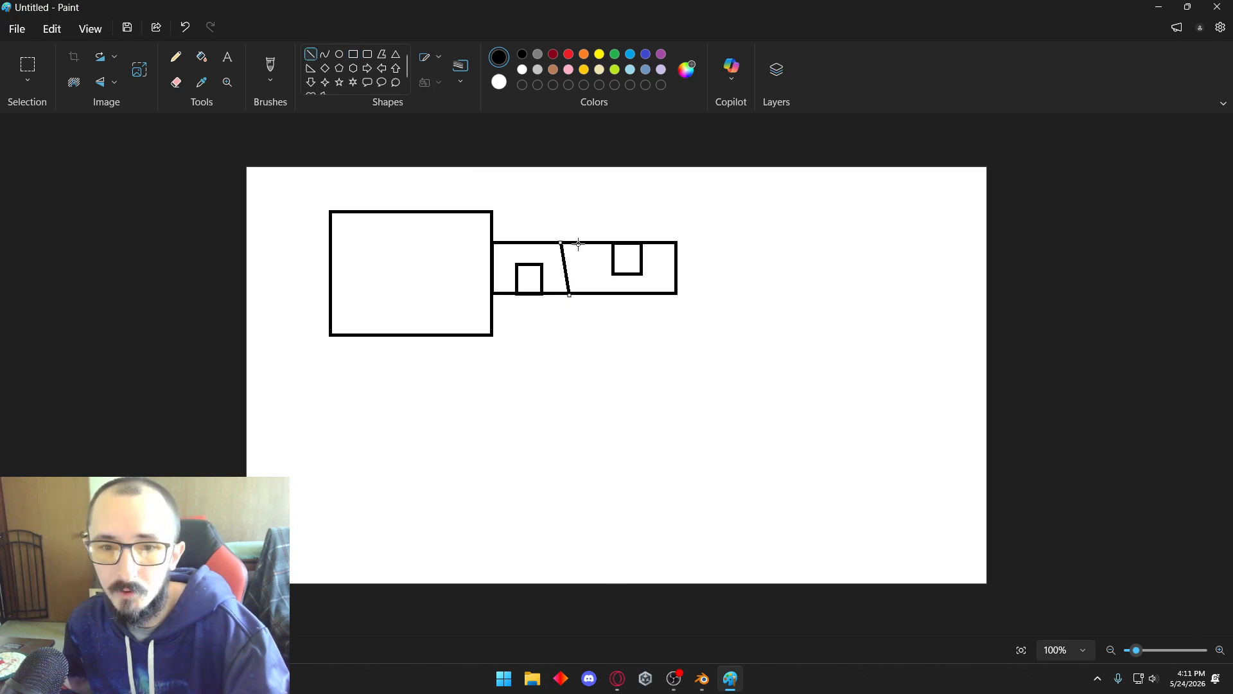
pyautogui.moveTo(579, 242); pyautogui.dragTo(589, 294)
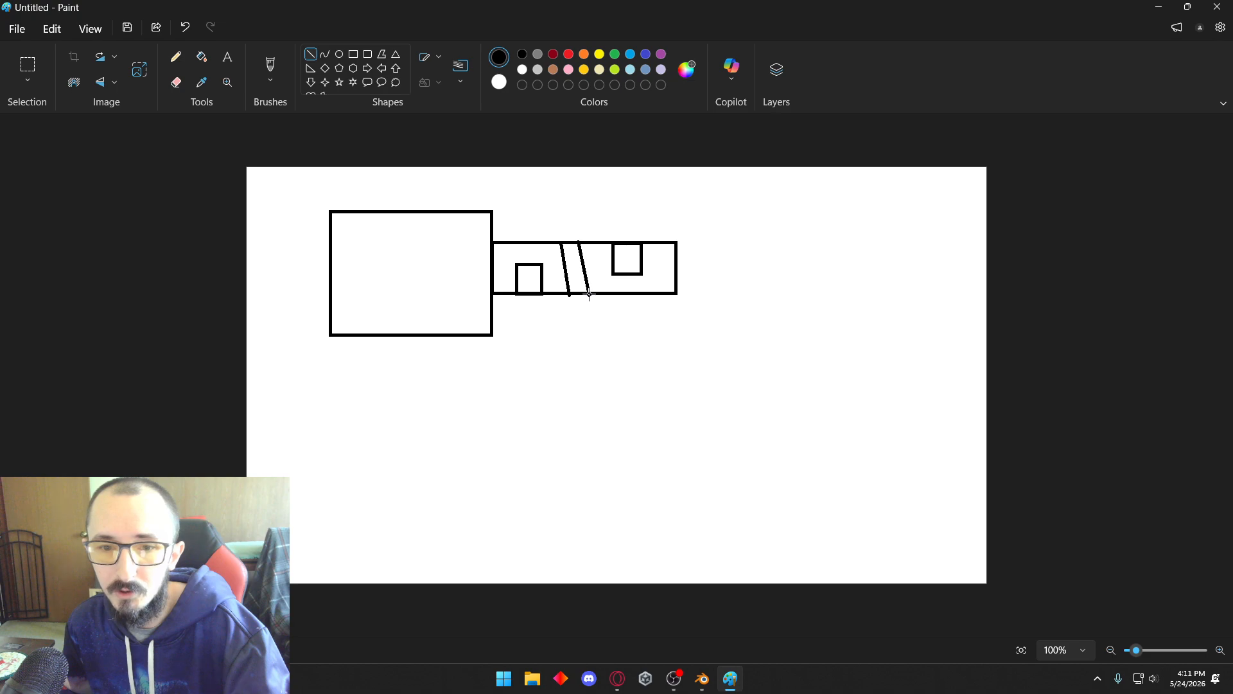
pyautogui.click(630, 336)
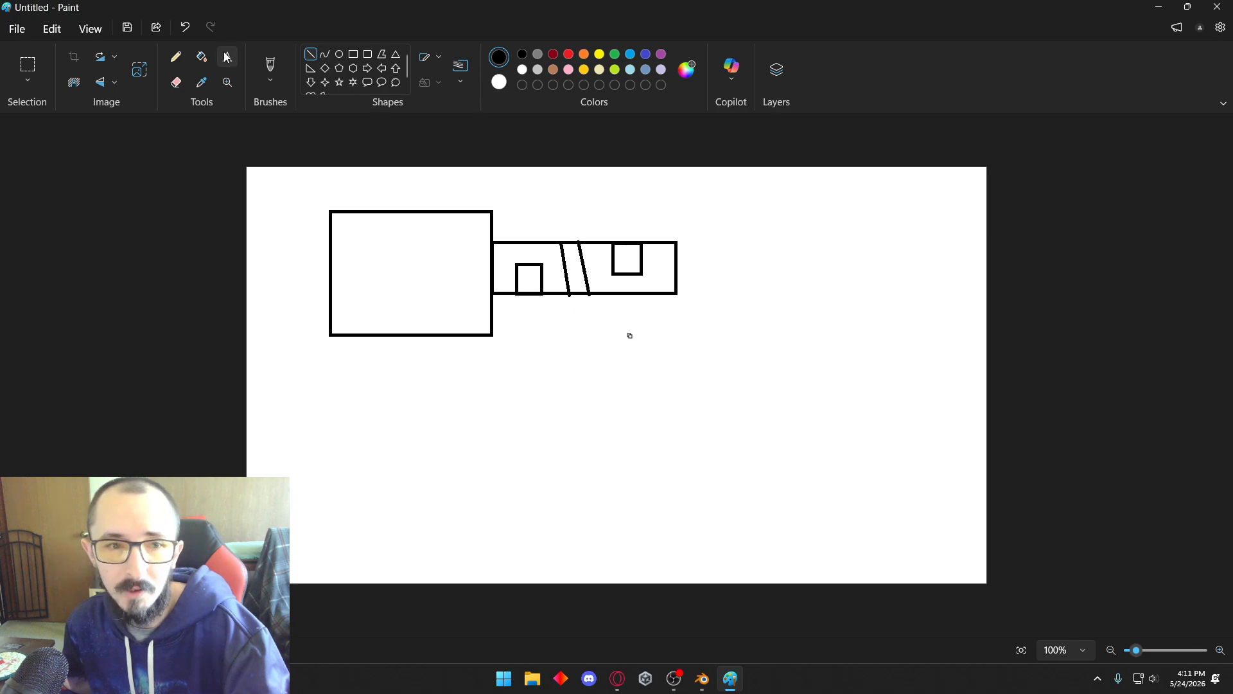
pyautogui.click(202, 57)
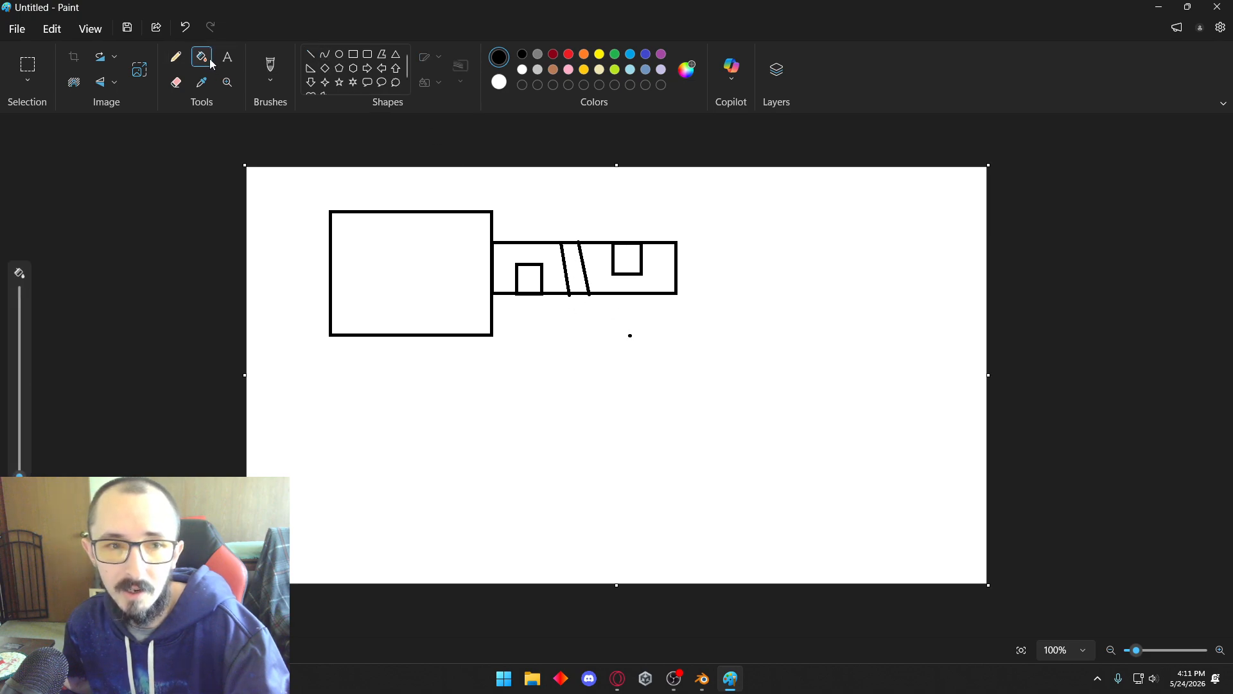
pyautogui.click(573, 257)
# - Draw a small five-point star inside each of the two squares in the corridor
pyautogui.click(353, 54)
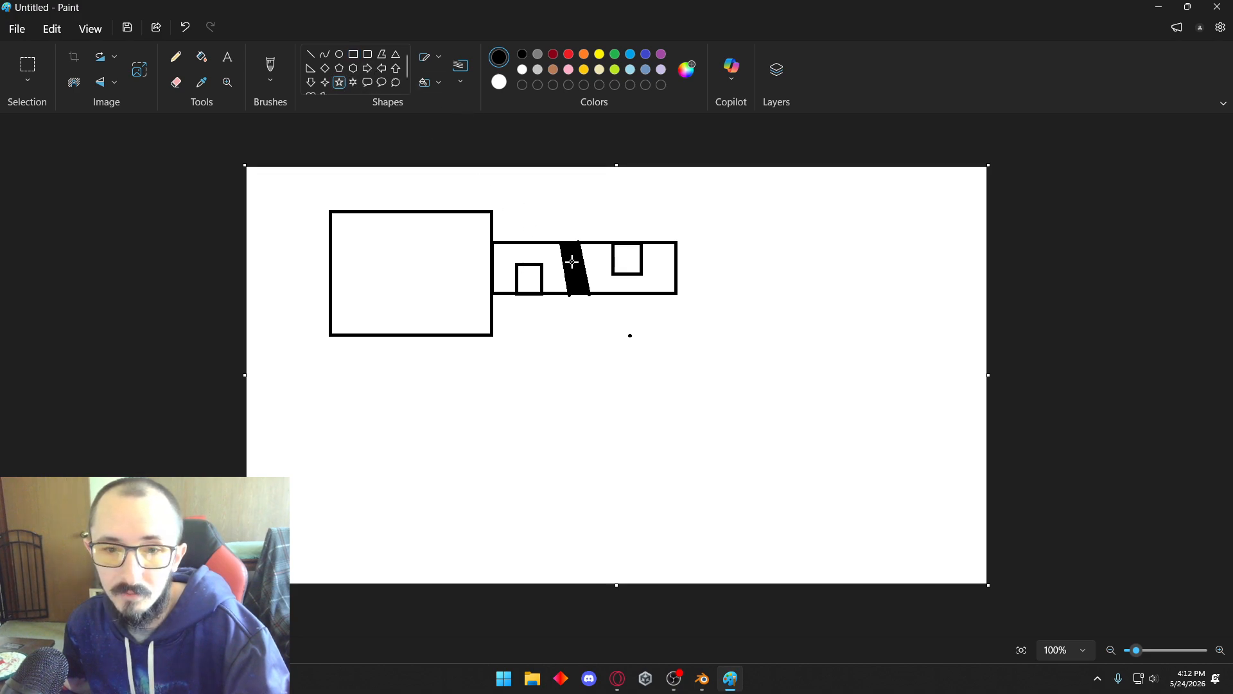
pyautogui.moveTo(520, 268); pyautogui.dragTo(541, 291)
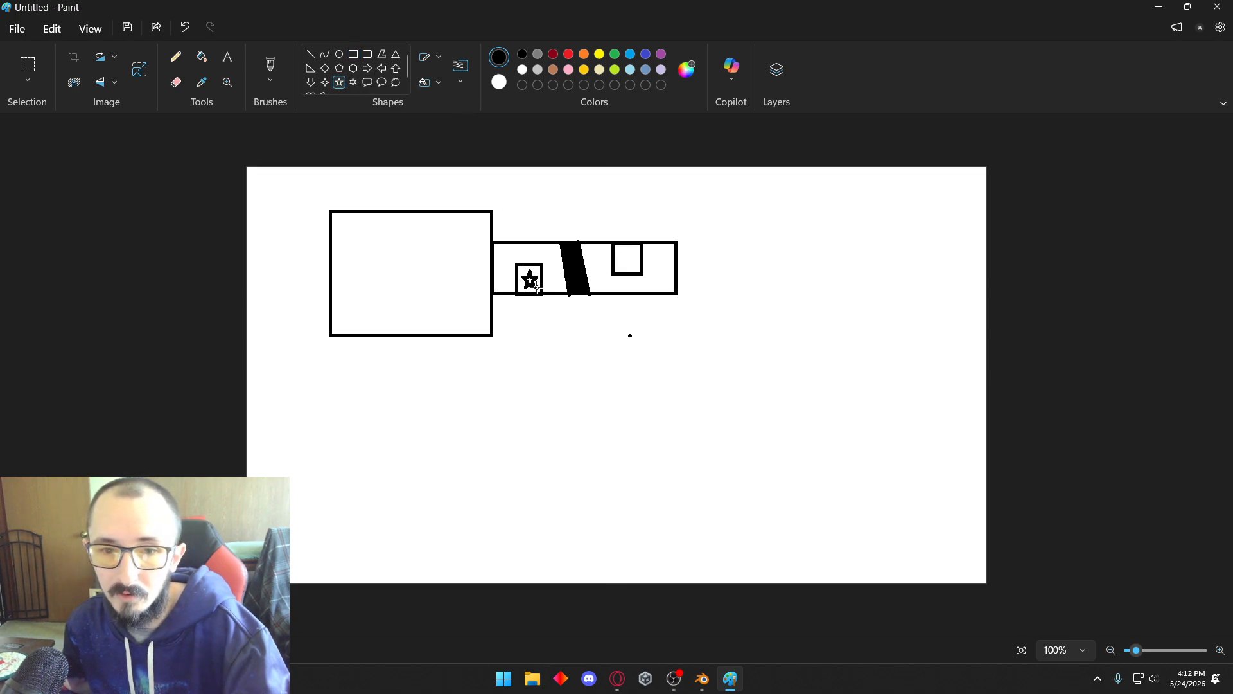
pyautogui.moveTo(615, 245); pyautogui.dragTo(635, 268)
pyautogui.click(680, 312)
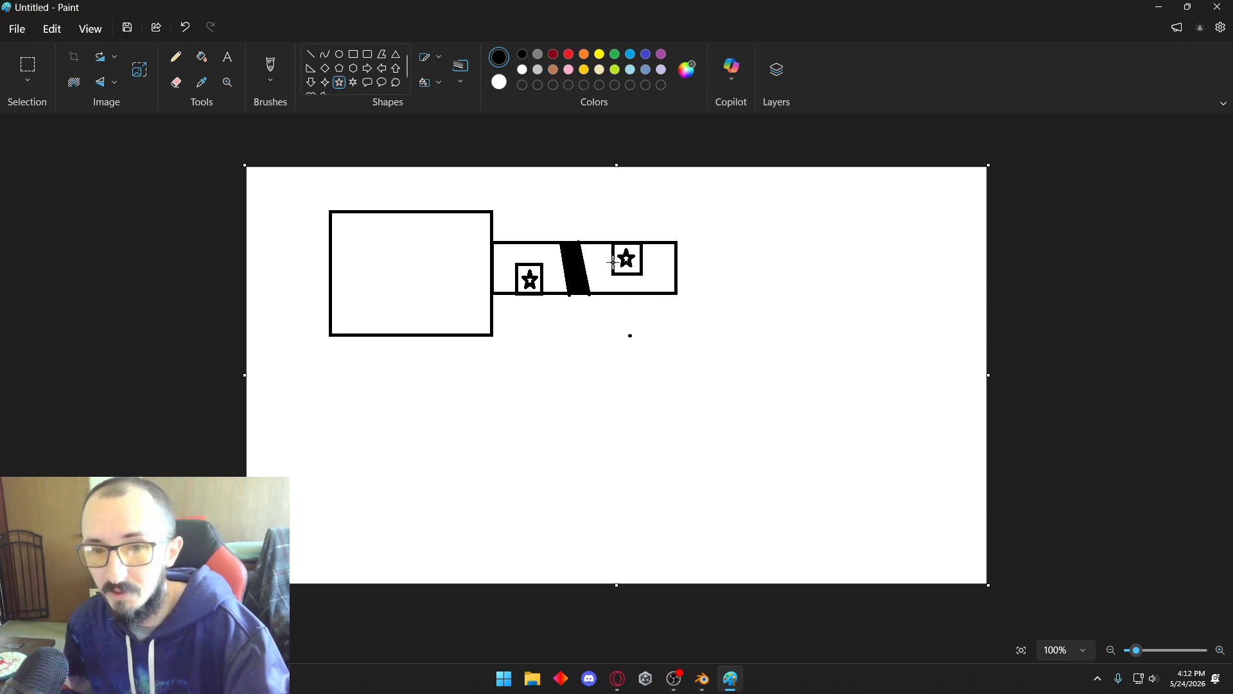
# - Draw a tall room rectangle to the right of the corridor, leaving a small gap between them
pyautogui.click(353, 54)
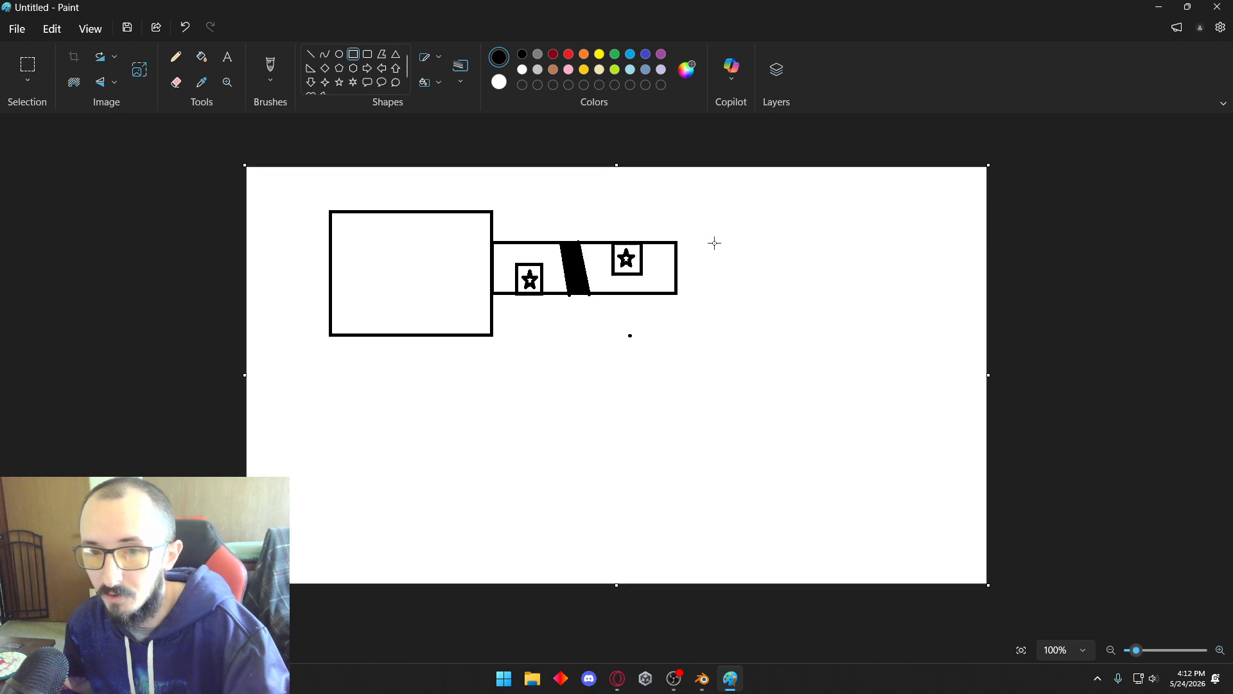
pyautogui.moveTo(713, 242); pyautogui.dragTo(857, 449)
pyautogui.click(873, 353)
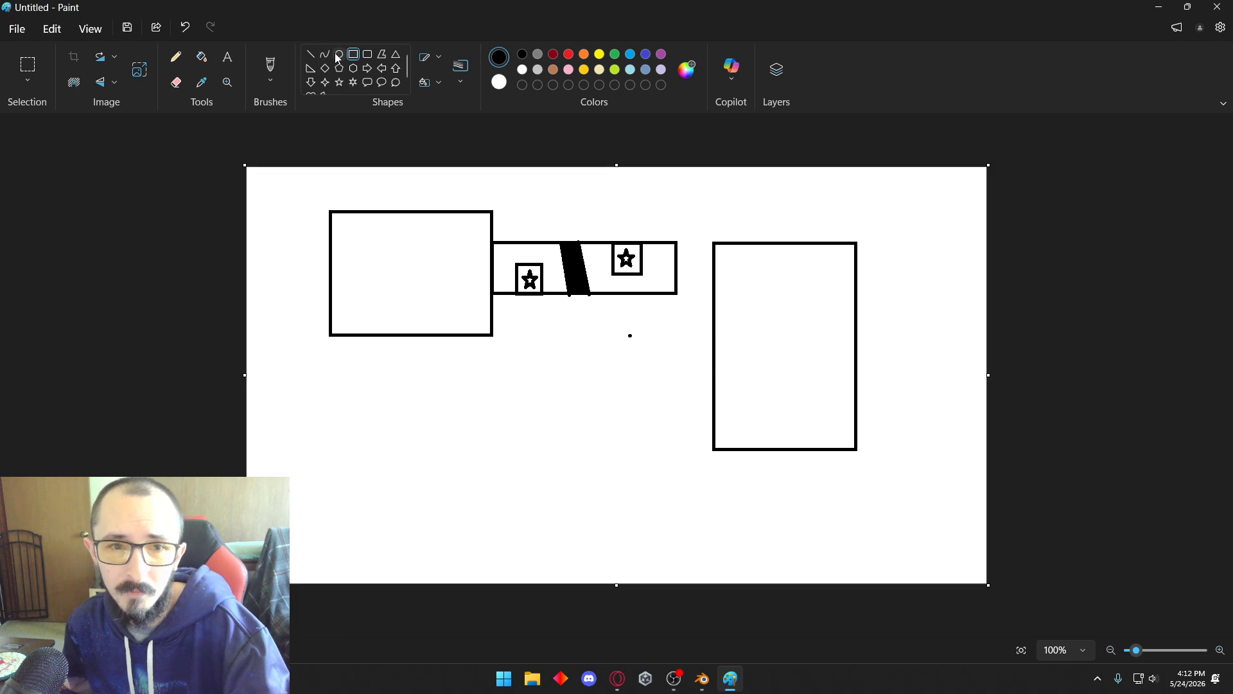
# - Draw three small circles spread across the middle and lower part of the tall room
pyautogui.moveTo(734, 384); pyautogui.dragTo(755, 409)
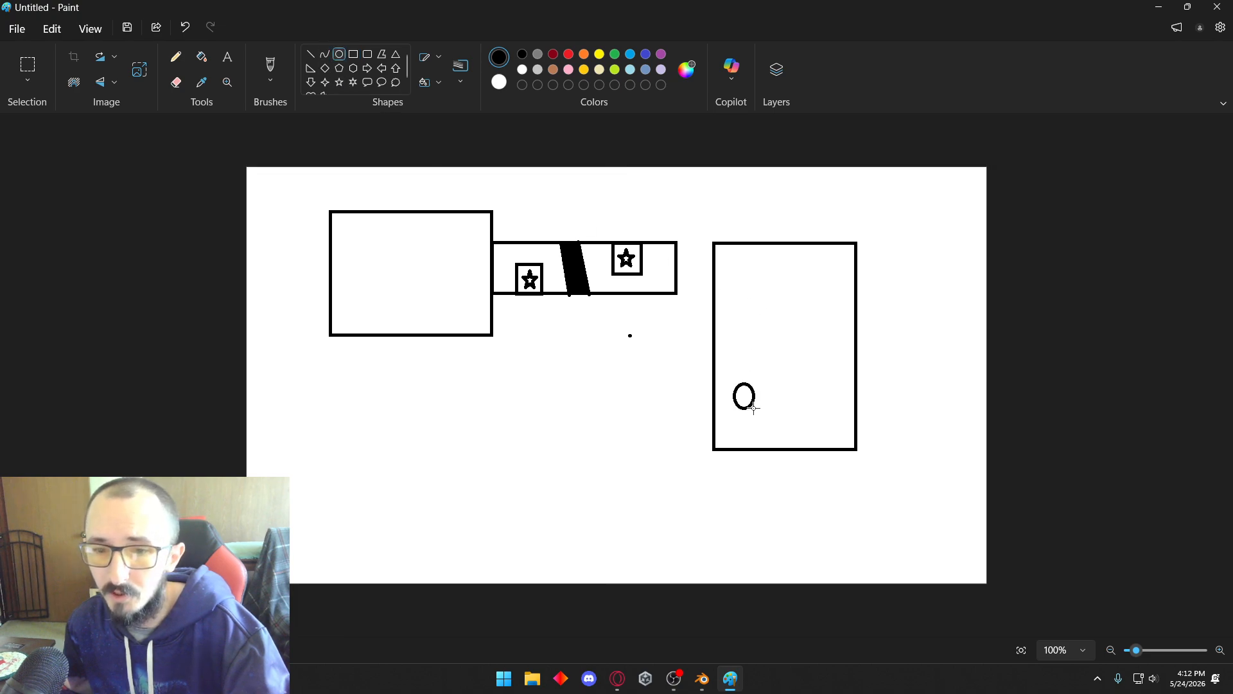
pyautogui.click(869, 382)
pyautogui.moveTo(797, 348); pyautogui.dragTo(825, 375)
pyautogui.click(895, 351)
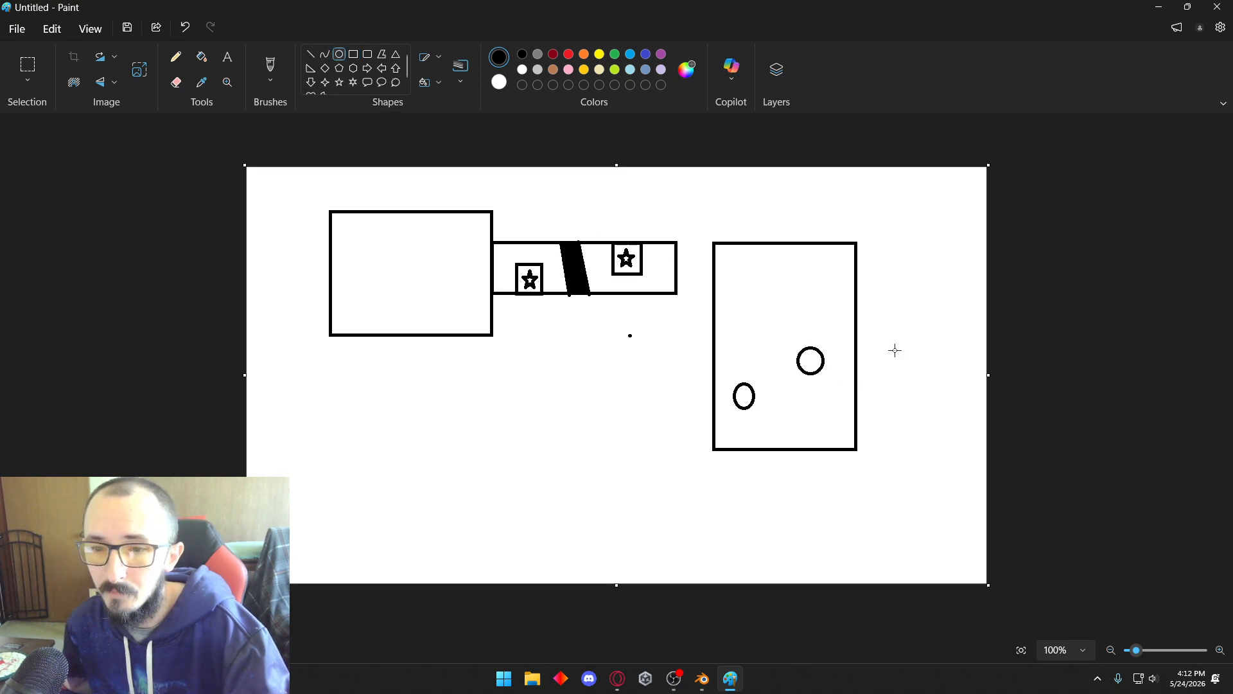
pyautogui.moveTo(742, 316); pyautogui.dragTo(768, 345)
pyautogui.click(886, 331)
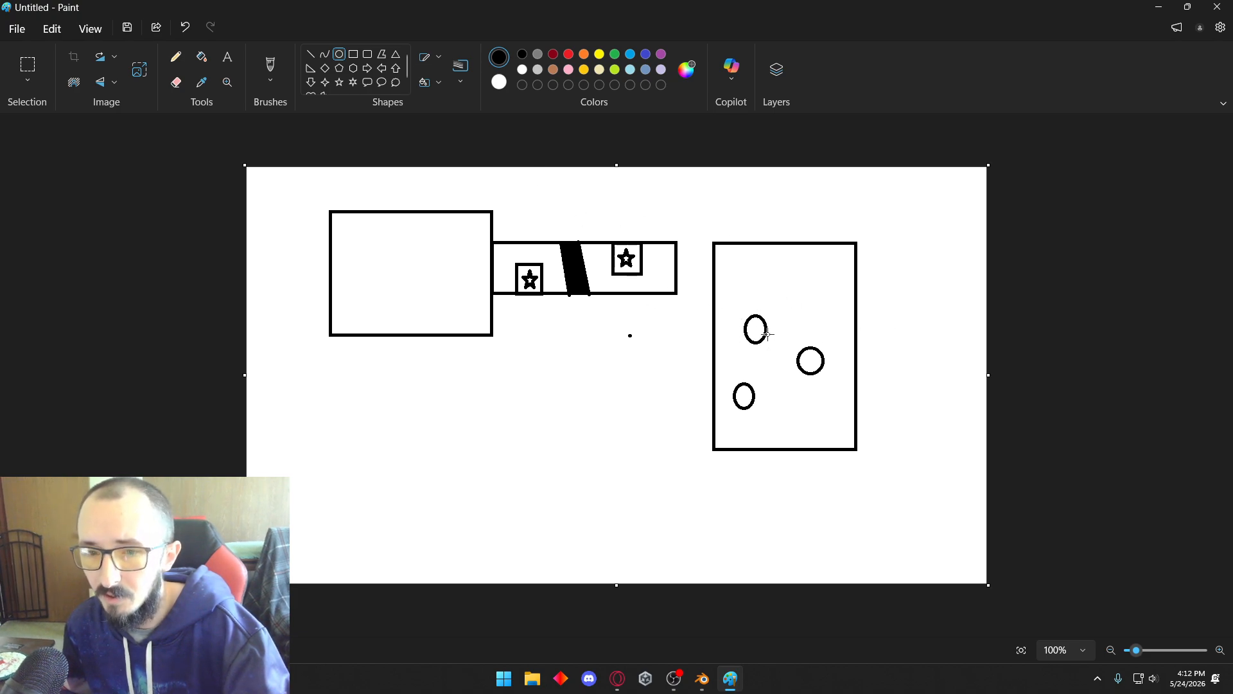
# - Outline a small box with lines against the tall room's upper edge and add a short vertical and horizontal line inside it
pyautogui.click(313, 54)
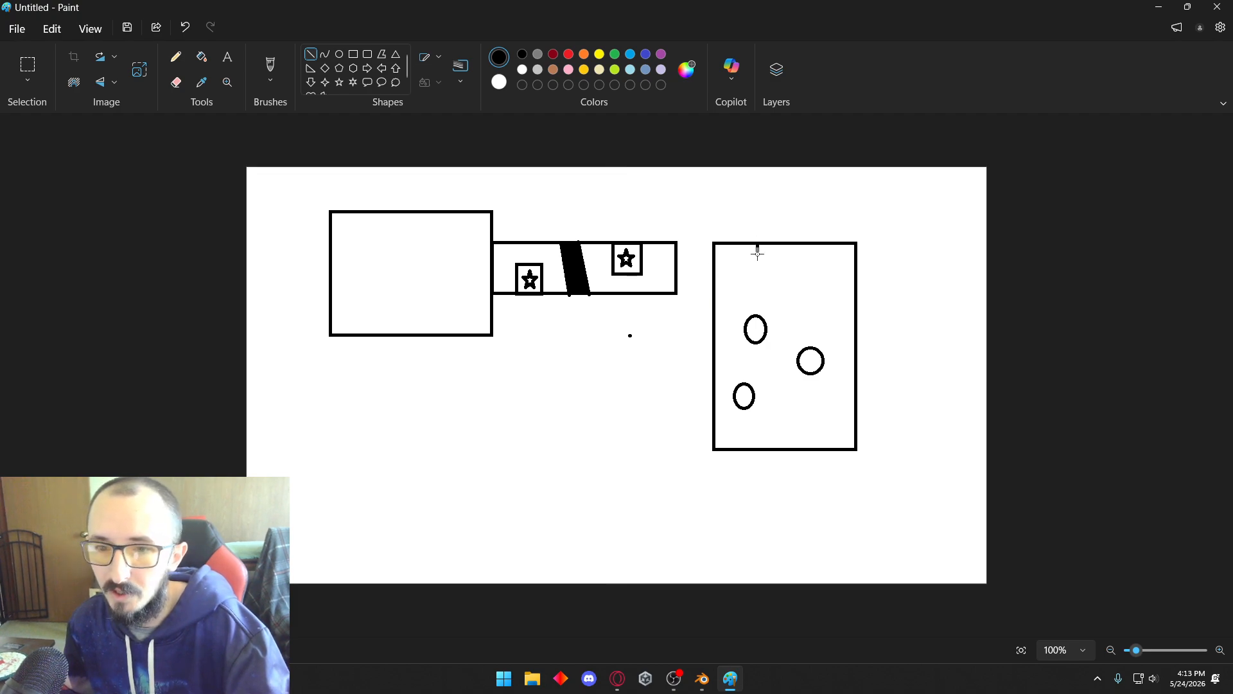
pyautogui.moveTo(757, 253)
pyautogui.mouseDown()
pyautogui.moveTo(806, 275)
pyautogui.moveTo(741, 278)
pyautogui.moveTo(817, 277)
pyautogui.moveTo(820, 244)
pyautogui.mouseUp()
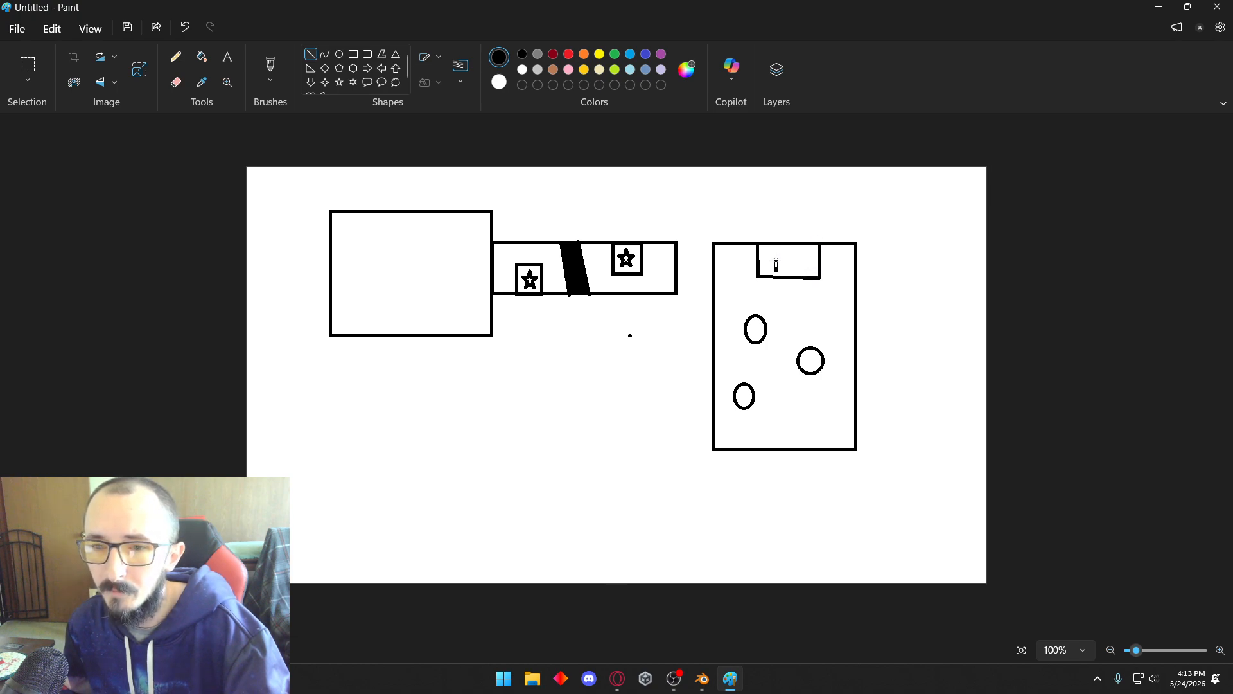
pyautogui.moveTo(776, 261); pyautogui.dragTo(812, 256)
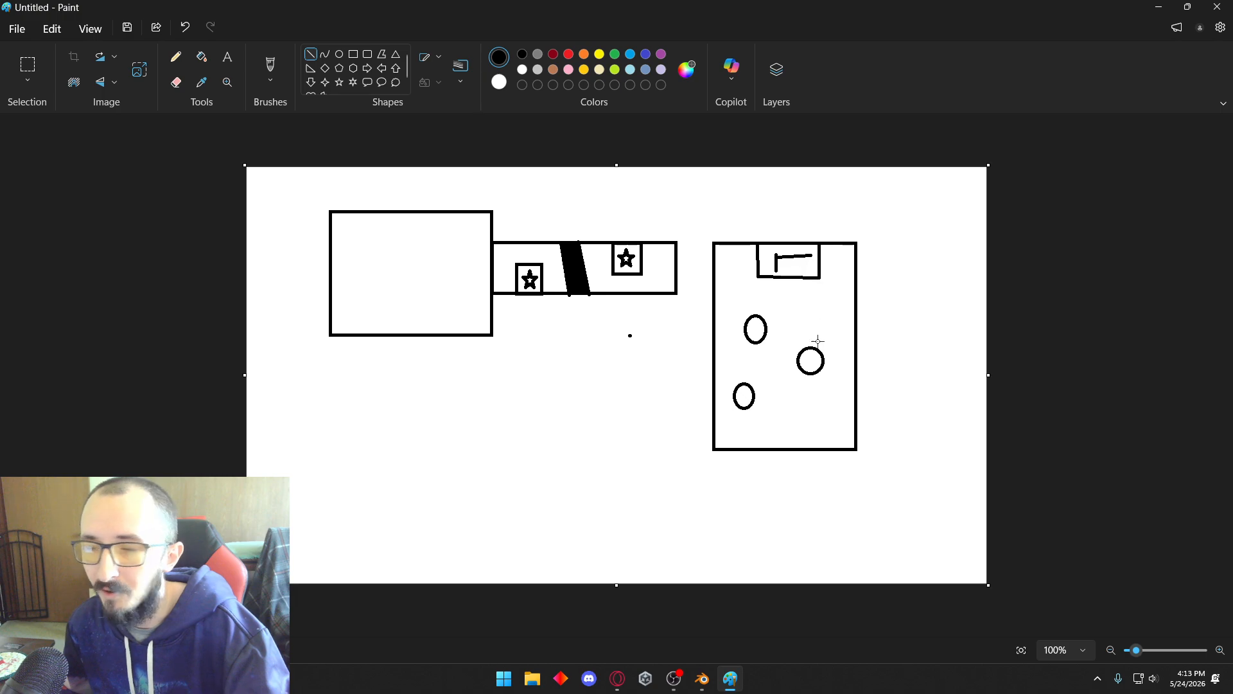
# - Connect the corridor to the tall room with a small rectangle and draw a horizontal line across the room above the circles
pyautogui.click(353, 54)
pyautogui.moveTo(677, 256); pyautogui.dragTo(711, 282)
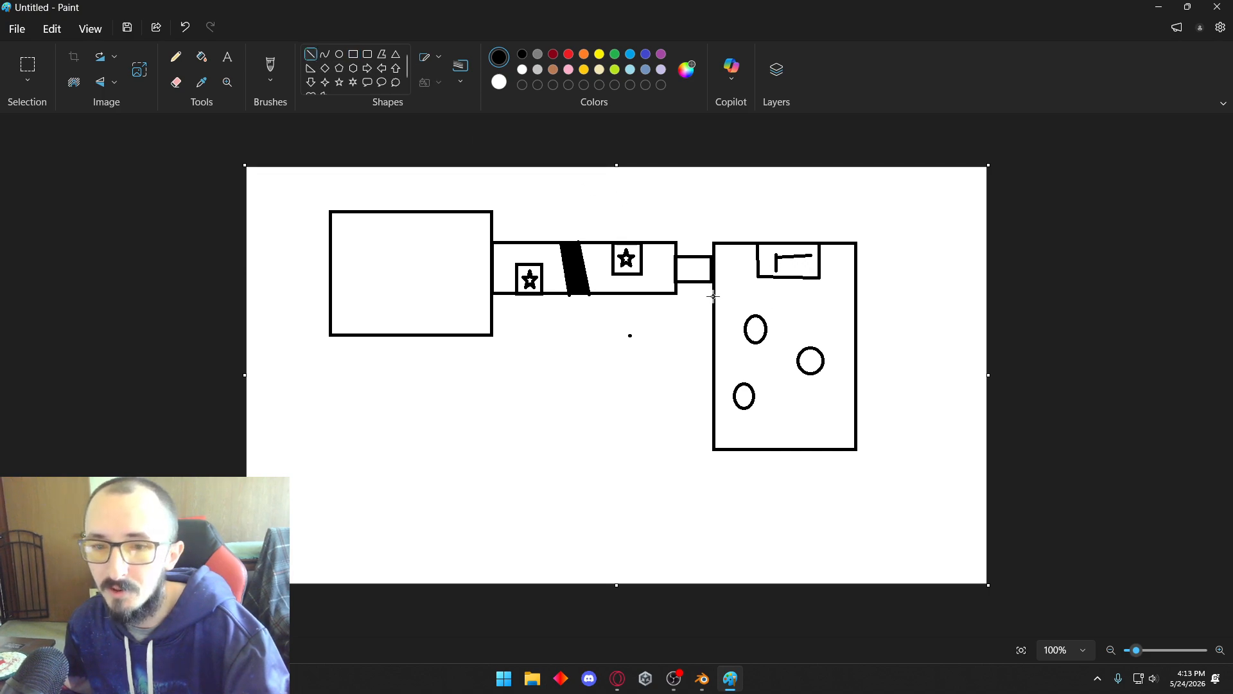
pyautogui.moveTo(730, 300); pyautogui.dragTo(837, 300)
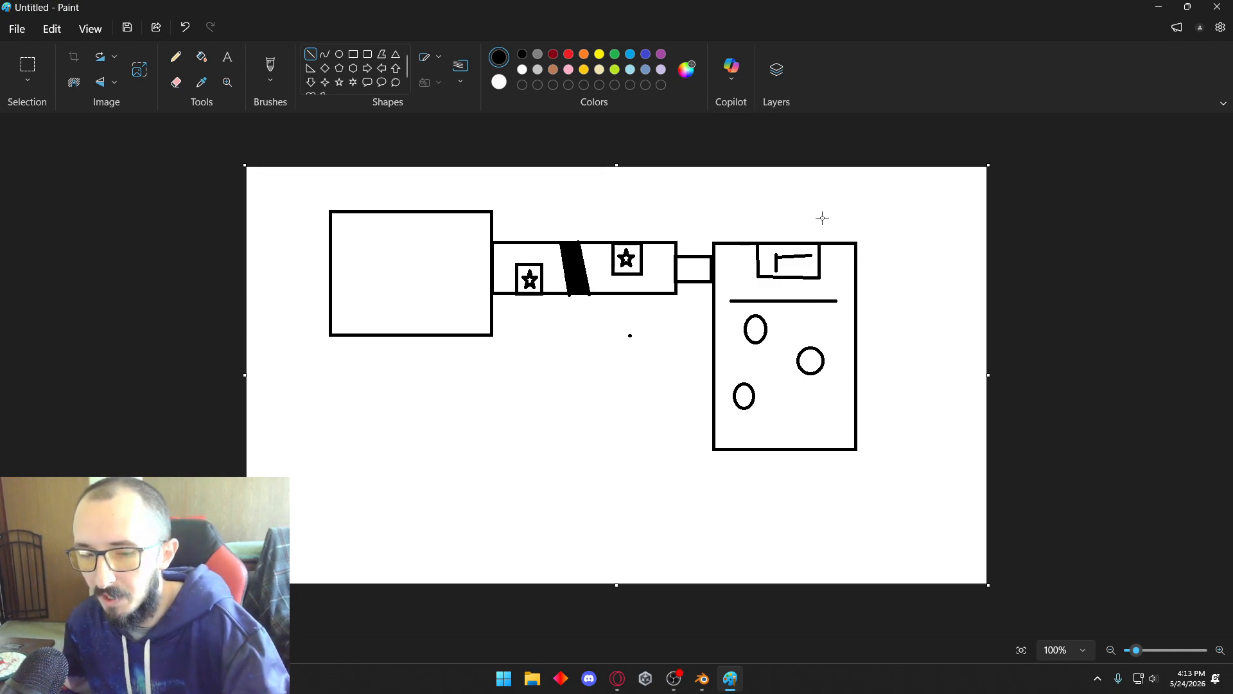
# - Draw an L-shaped passage below the tall room from a short vertical rectangle and a narrow horizontal one running left
pyautogui.click(353, 54)
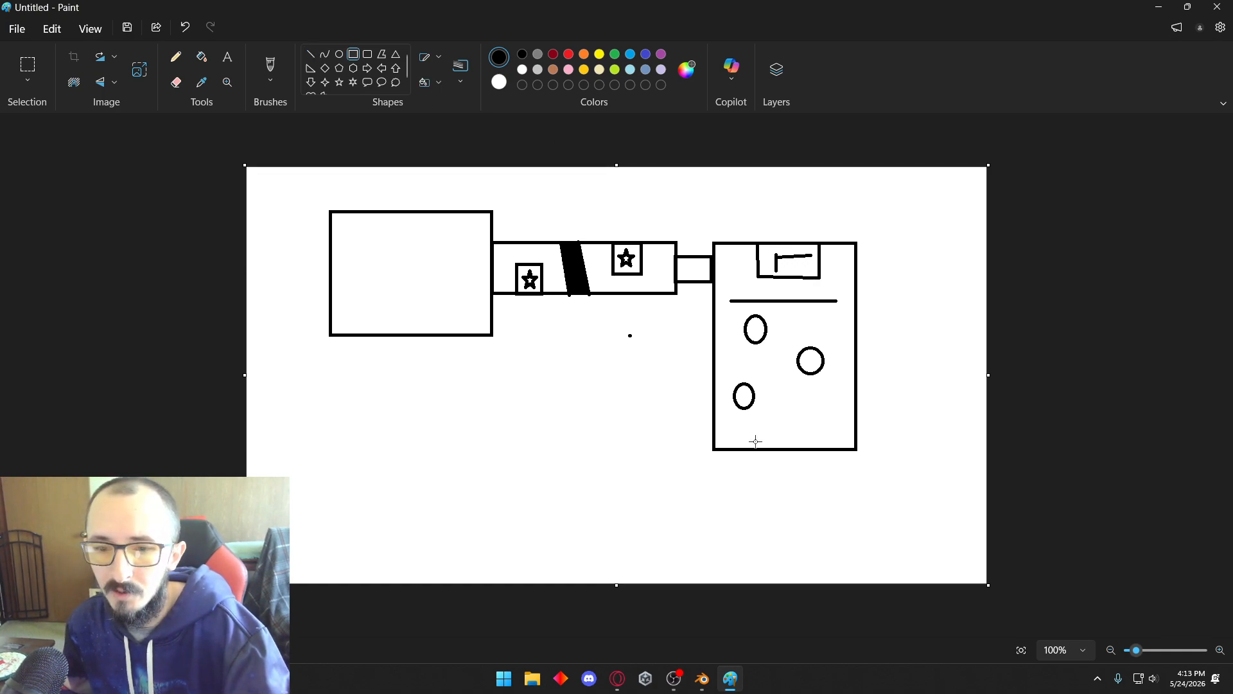
pyautogui.moveTo(755, 450); pyautogui.dragTo(656, 512)
pyautogui.click(715, 497)
pyautogui.click(636, 443)
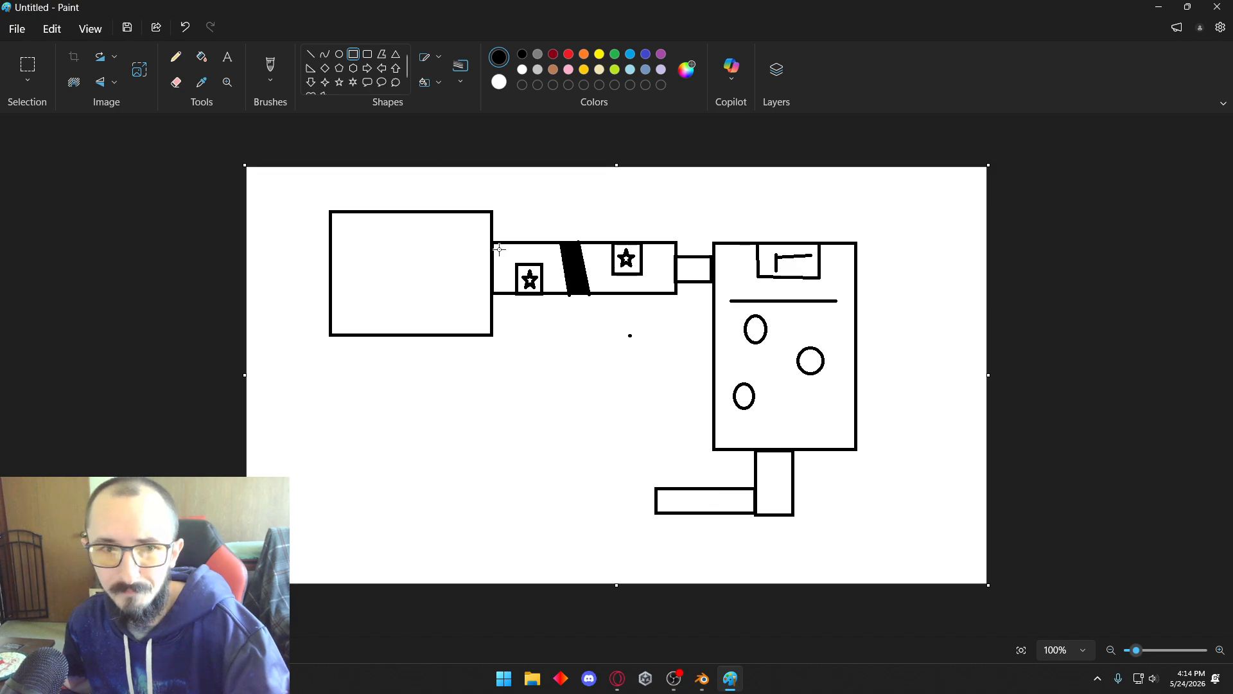
# - Hatch the narrow horizontal passage with a row of slanted lines
pyautogui.click(311, 55)
pyautogui.moveTo(657, 489)
pyautogui.mouseDown()
pyautogui.moveTo(659, 514)
pyautogui.moveTo(743, 514)
pyautogui.mouseUp()
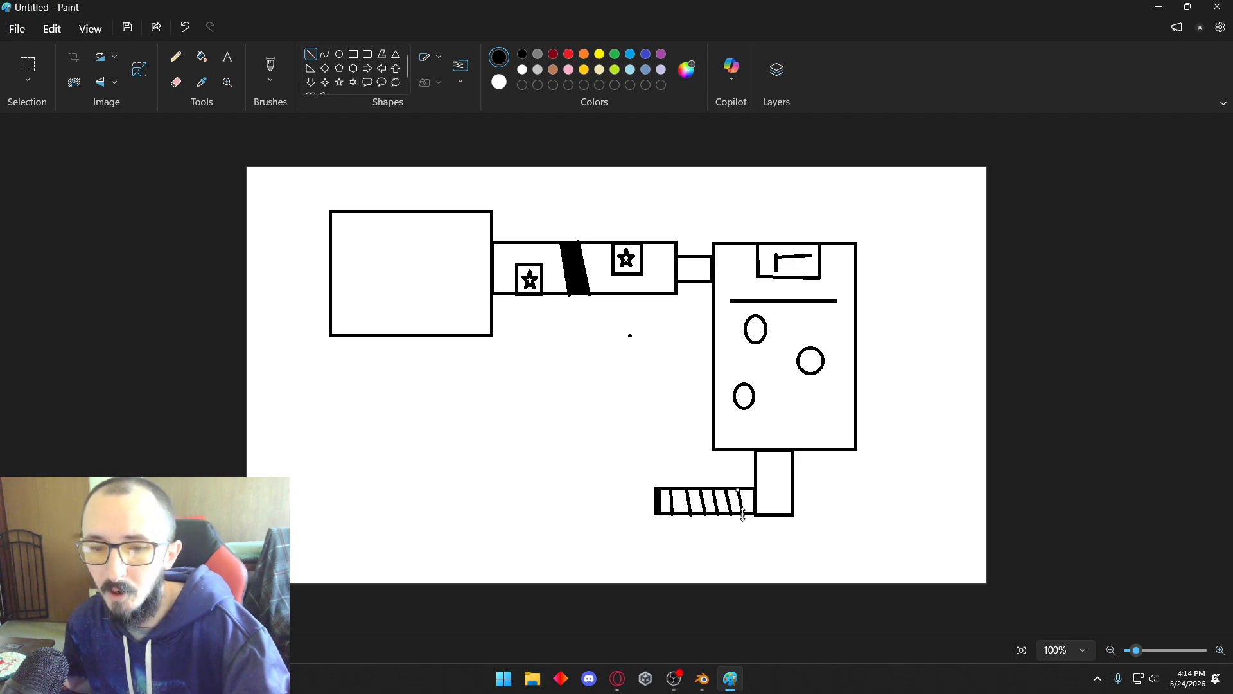
pyautogui.click(776, 490)
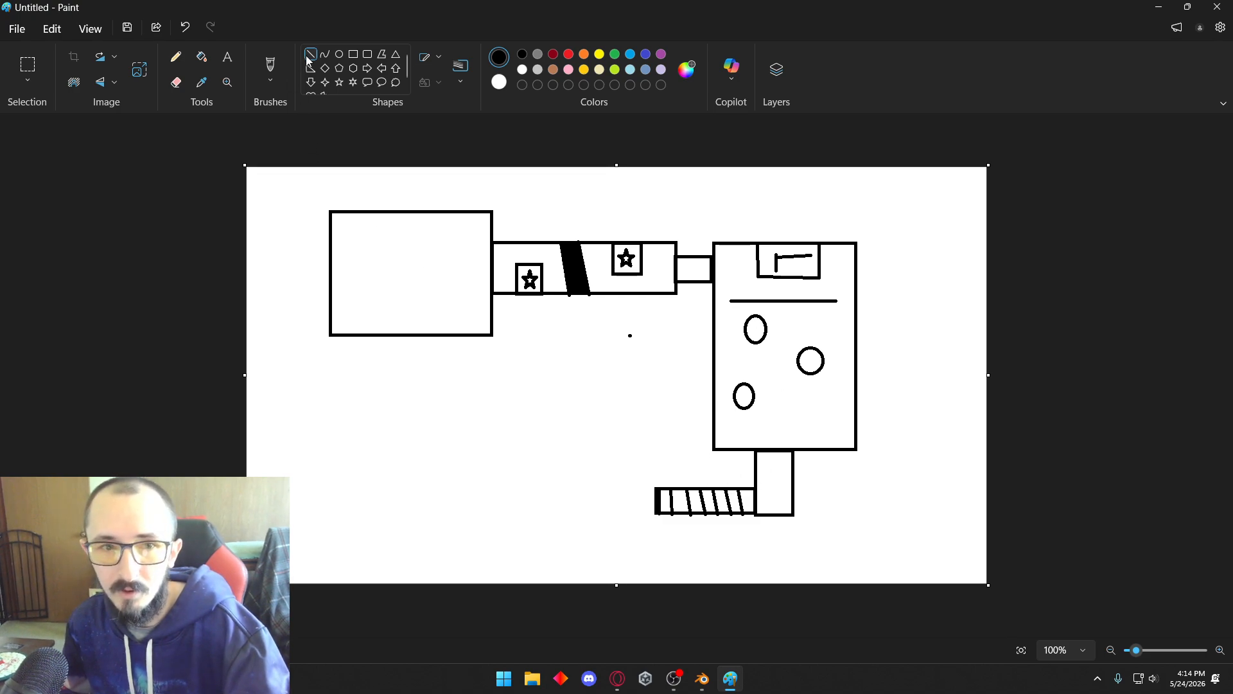
# - Draw an upright room rectangle at the hatched passage's left end and a larger separate room in the canvas's lower left
pyautogui.click(354, 54)
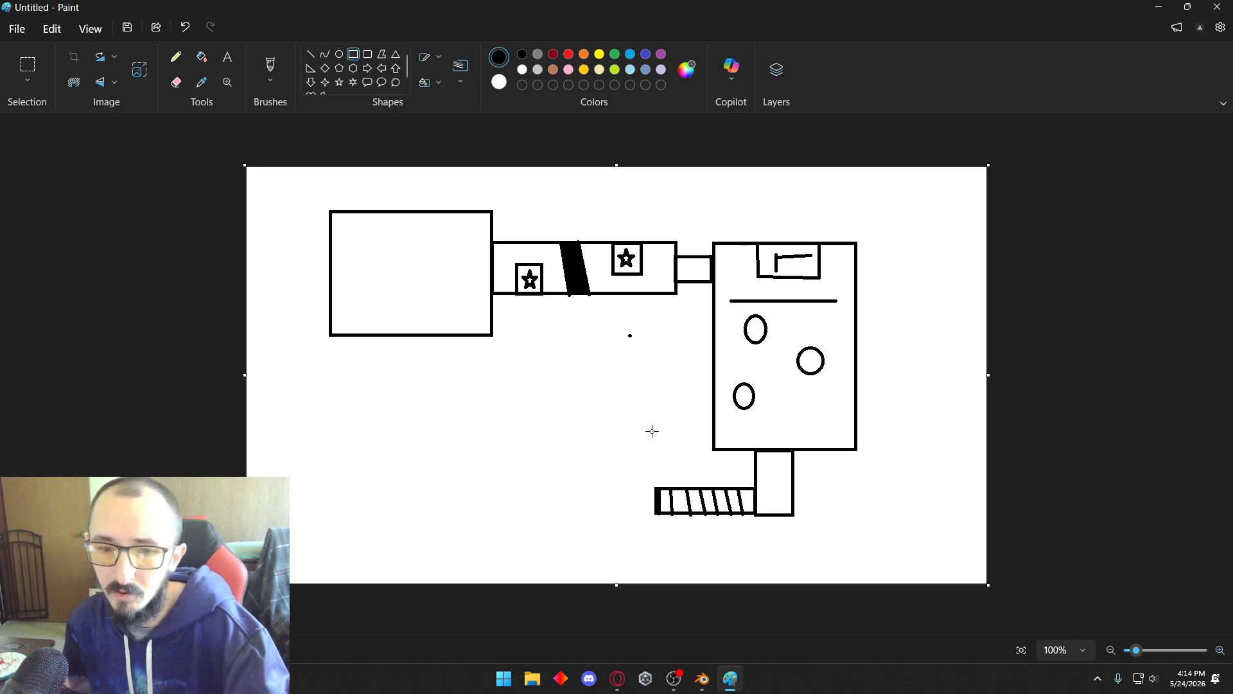
pyautogui.moveTo(654, 431)
pyautogui.mouseDown()
pyautogui.moveTo(611, 553)
pyautogui.moveTo(574, 548)
pyautogui.mouseUp()
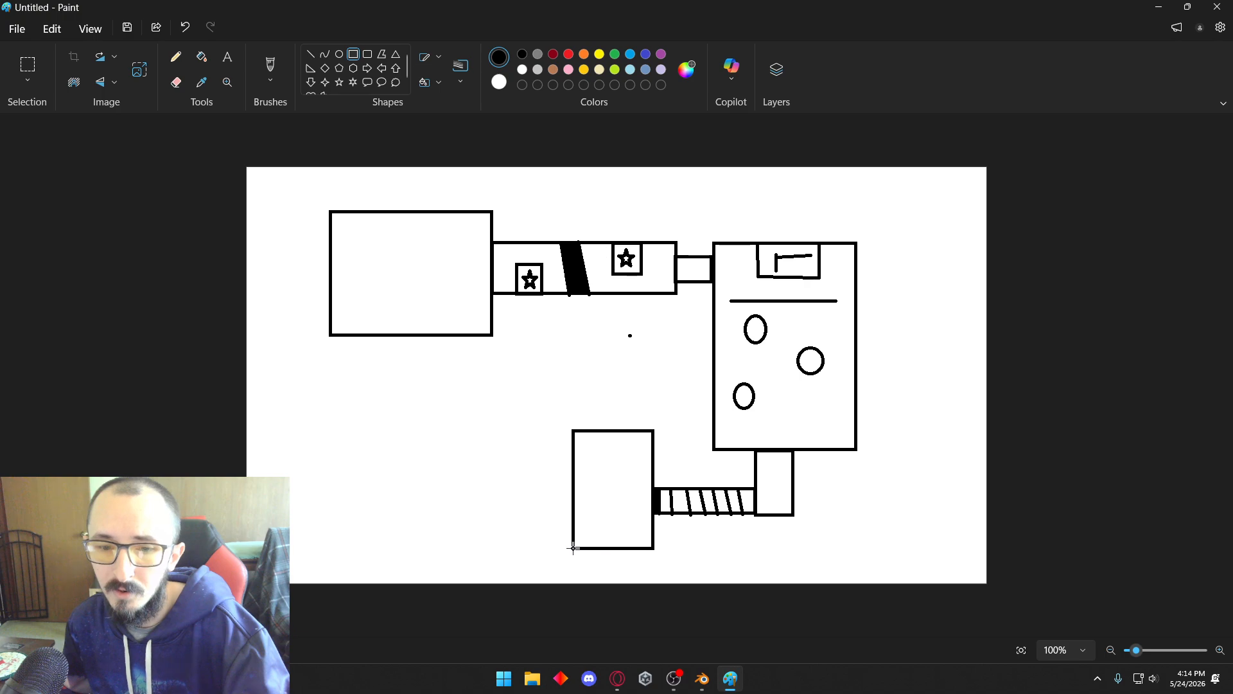
pyautogui.moveTo(281, 420); pyautogui.dragTo(457, 561)
pyautogui.click(368, 406)
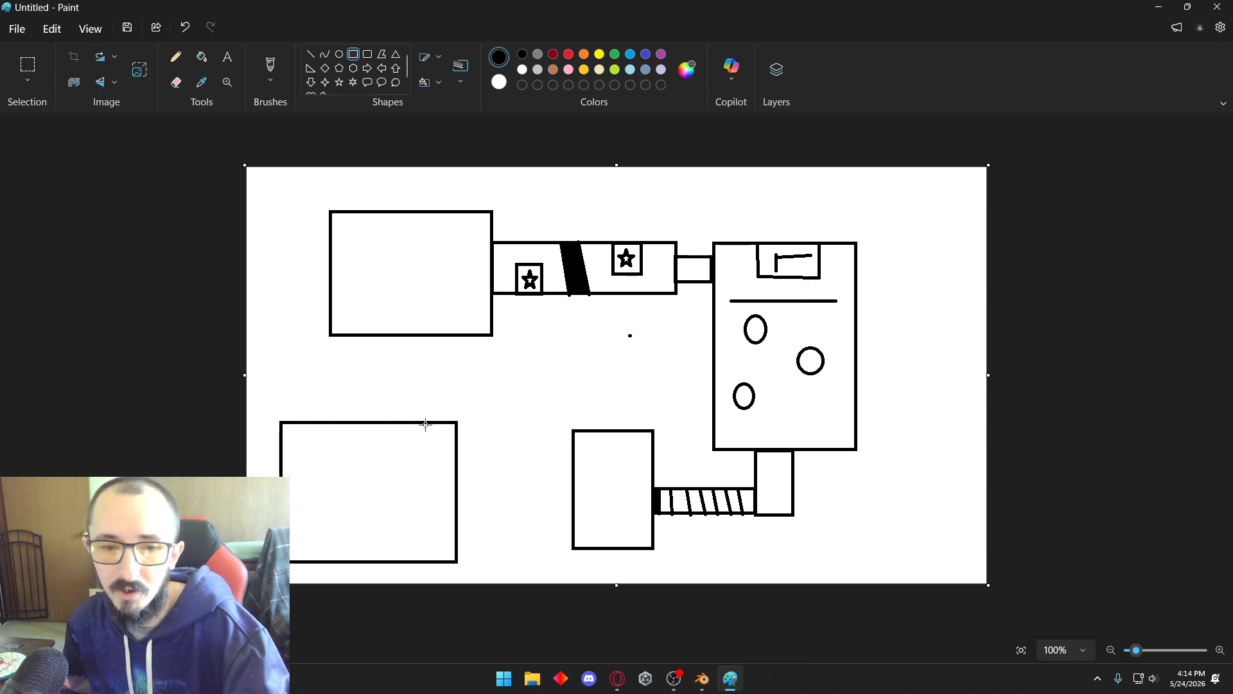
# - Link the two lower rooms with a line rising from the upright room, sloping down left and ending inside the larger room
pyautogui.click(312, 54)
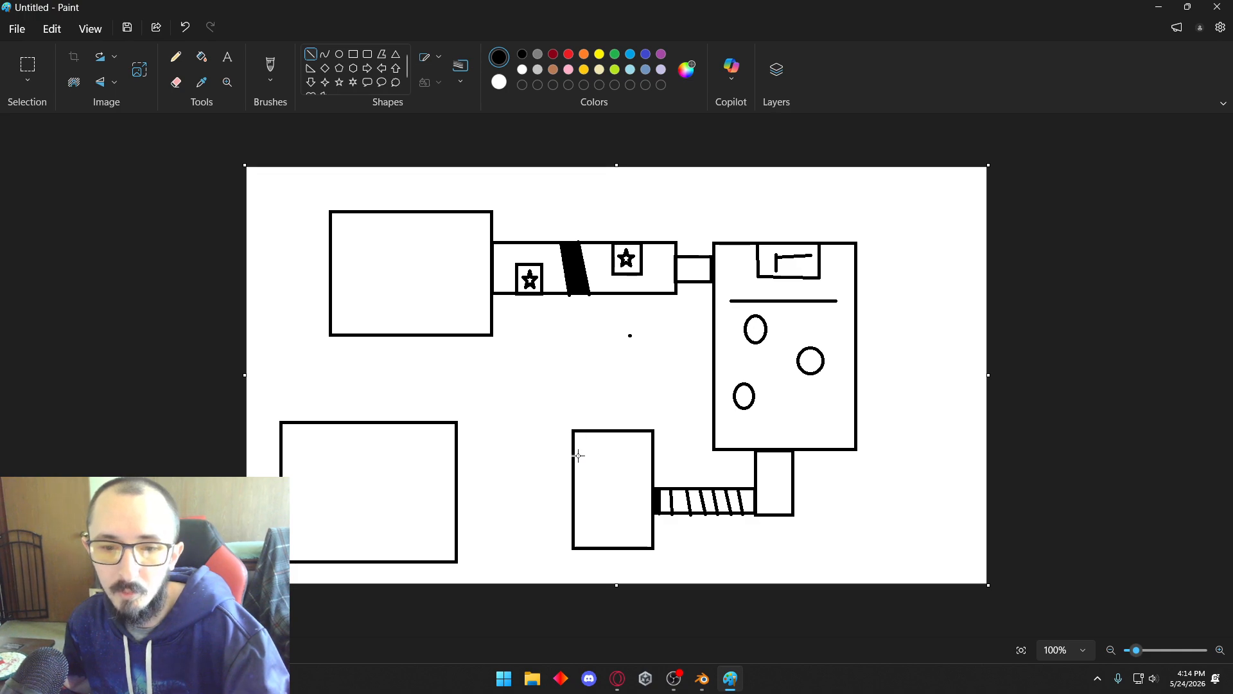
pyautogui.moveTo(578, 456); pyautogui.dragTo(419, 479)
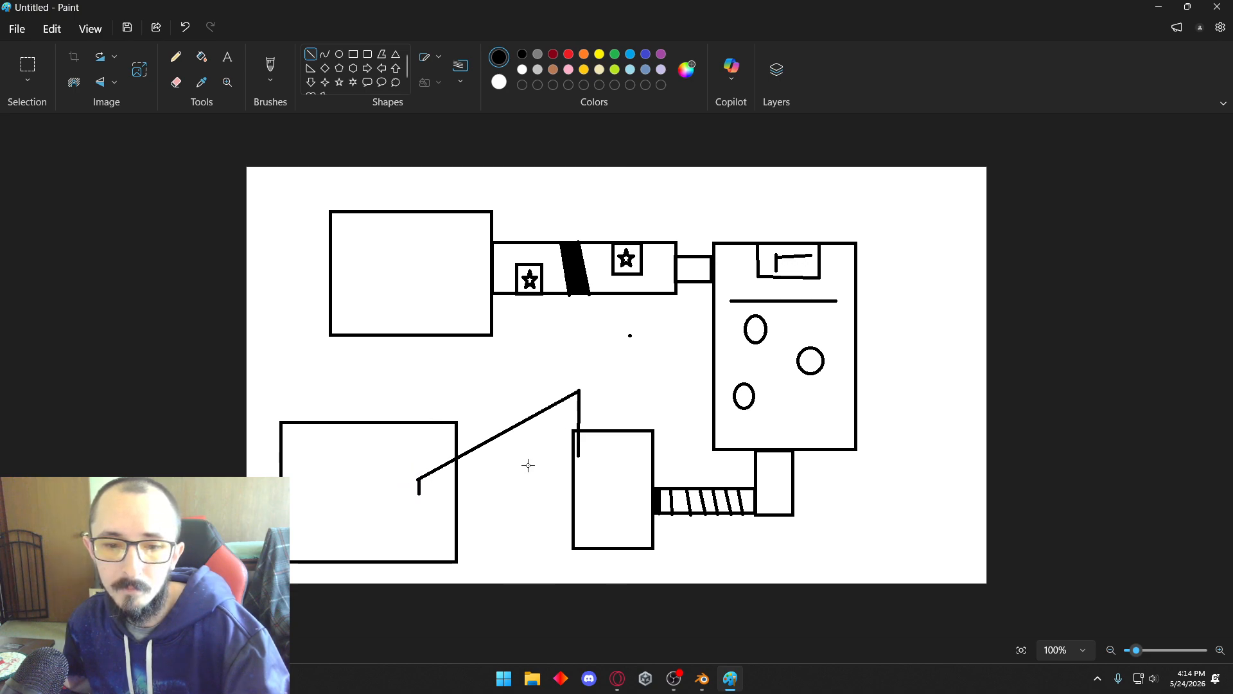
pyautogui.click(609, 487)
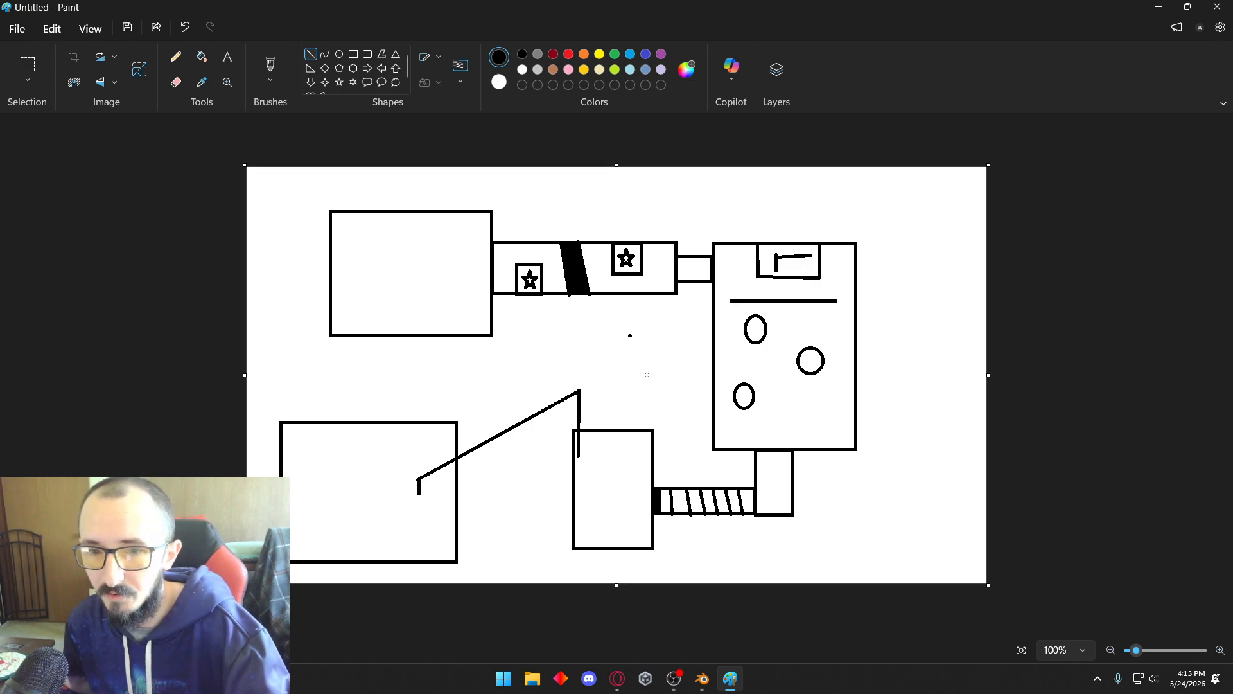
# - Close the untitled room drawing and return to the Blender scene
pyautogui.click(1217, 6)
pyautogui.click(616, 367)
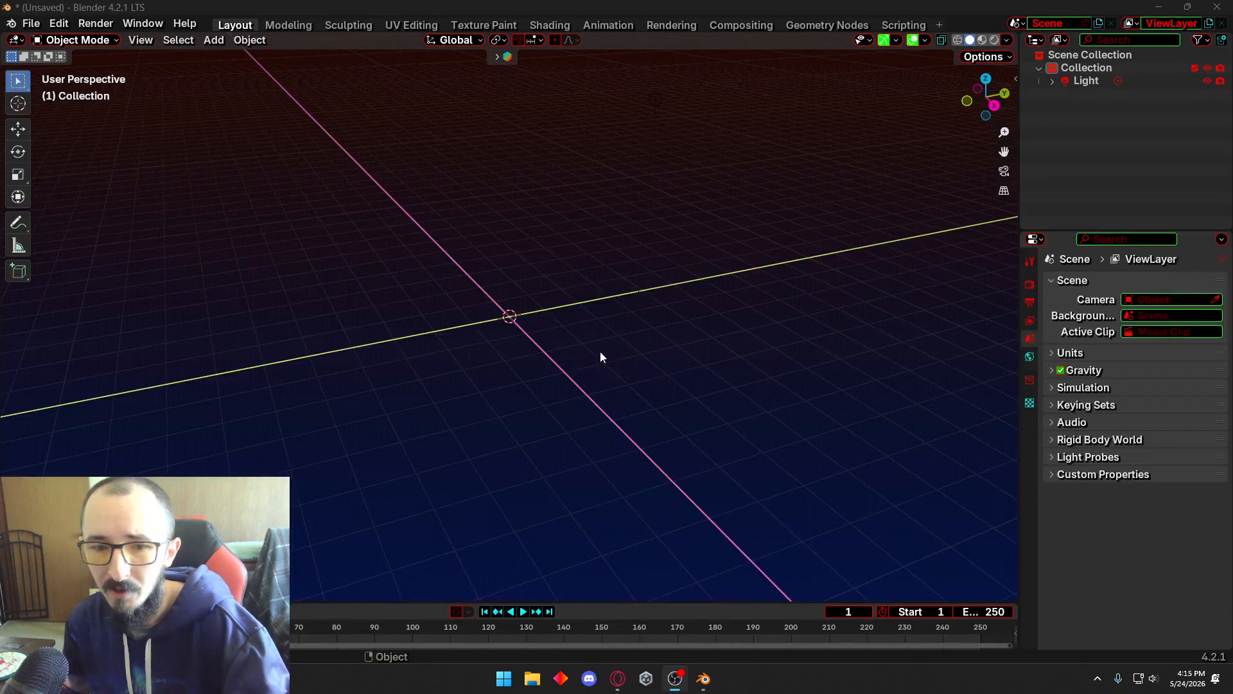